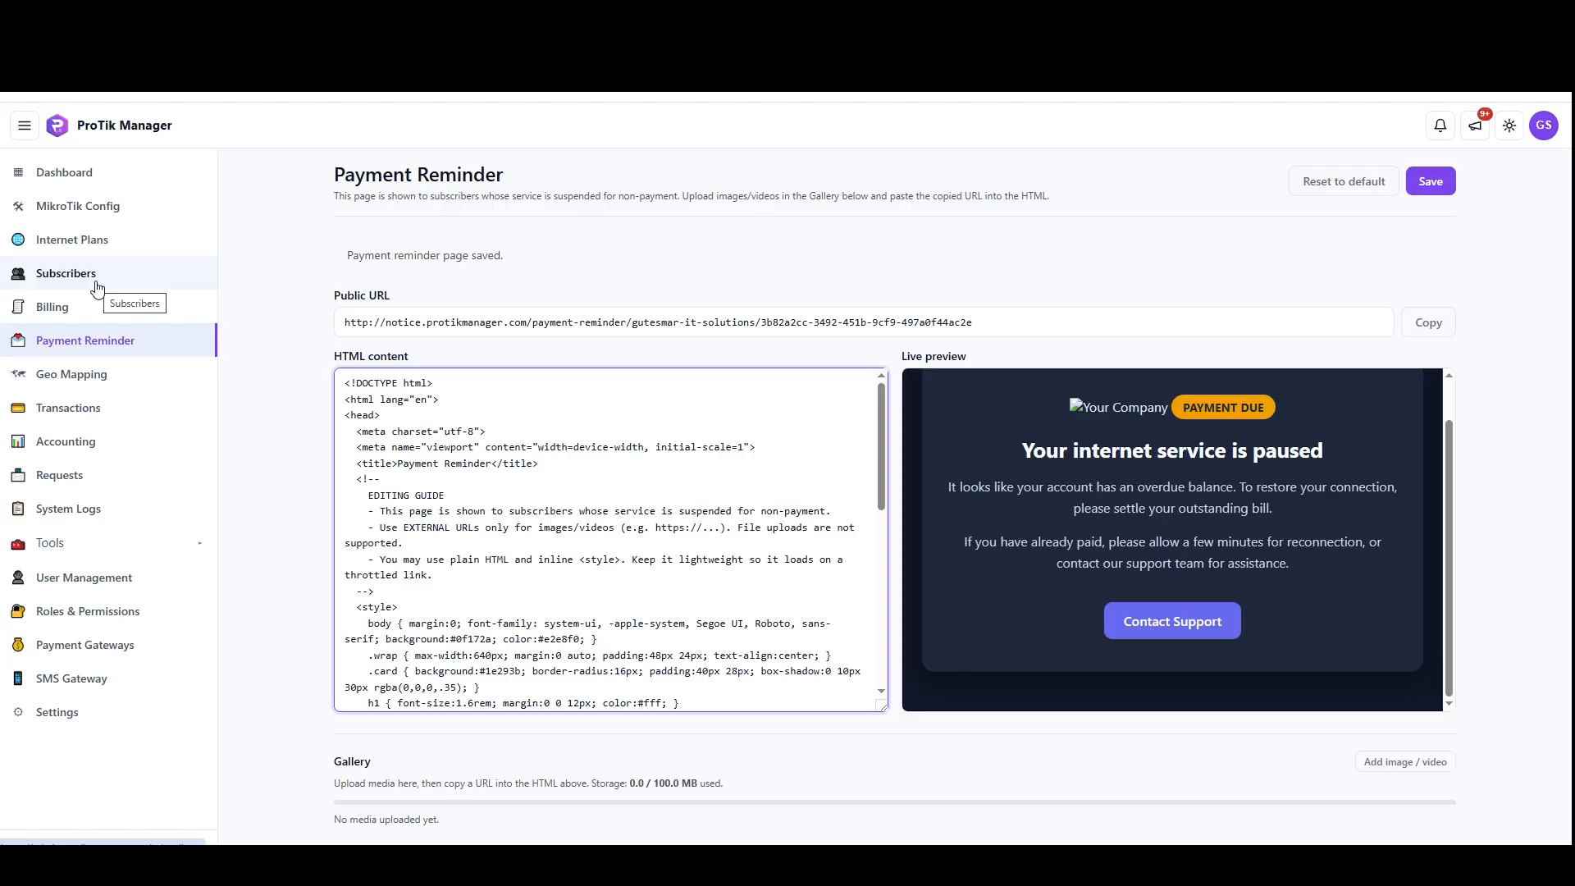
Open the subscriber list and examine the garage subscriber's PPP username, status and connection details.
left_click(96, 286)
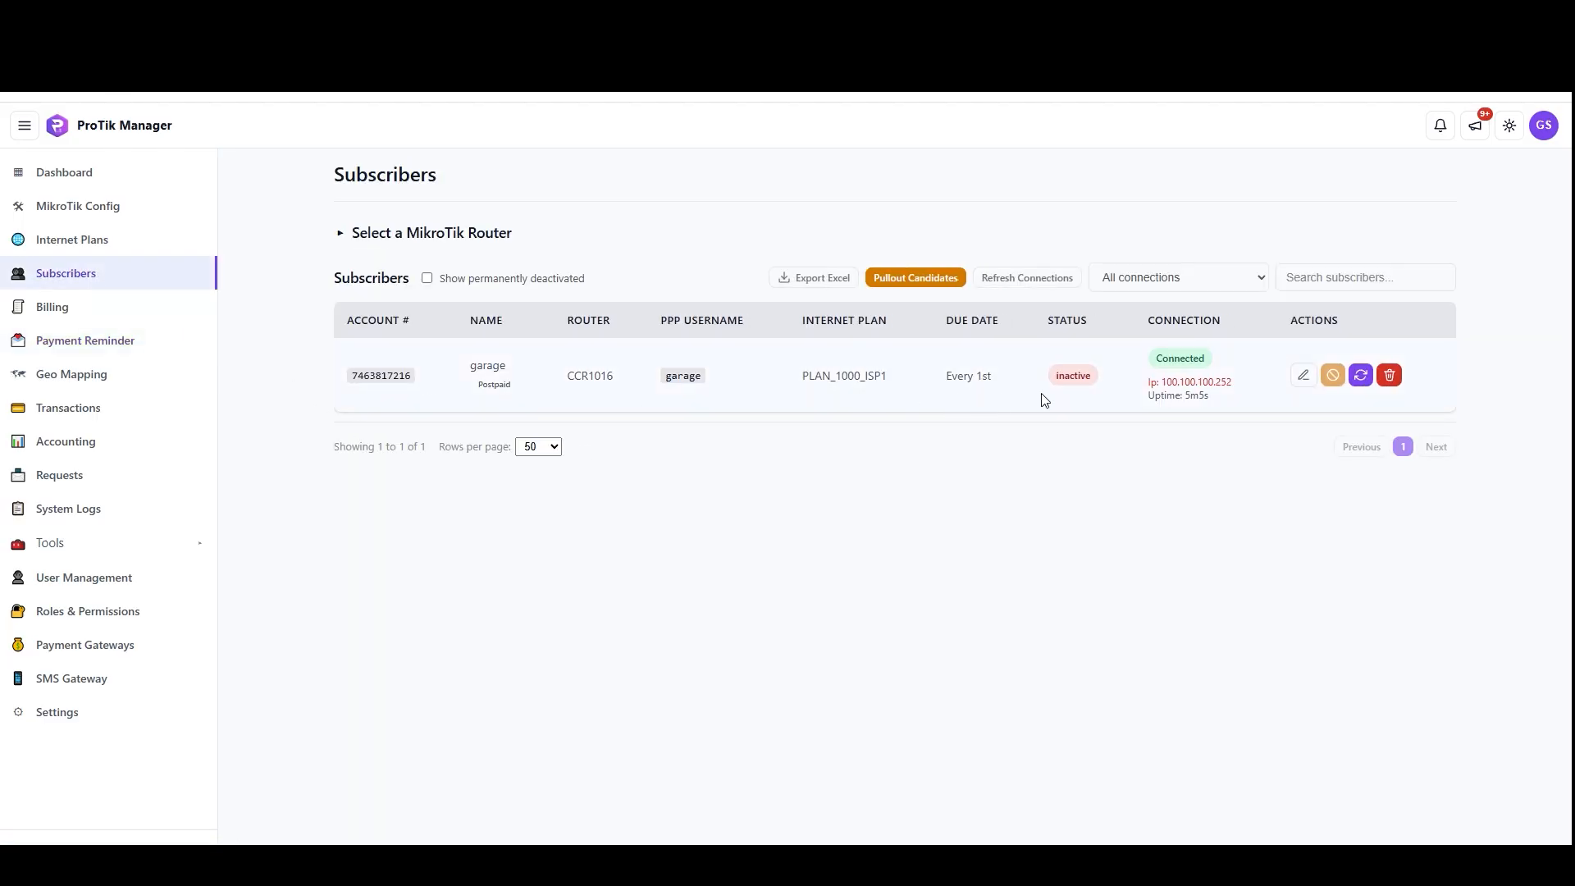
double_click(705, 382)
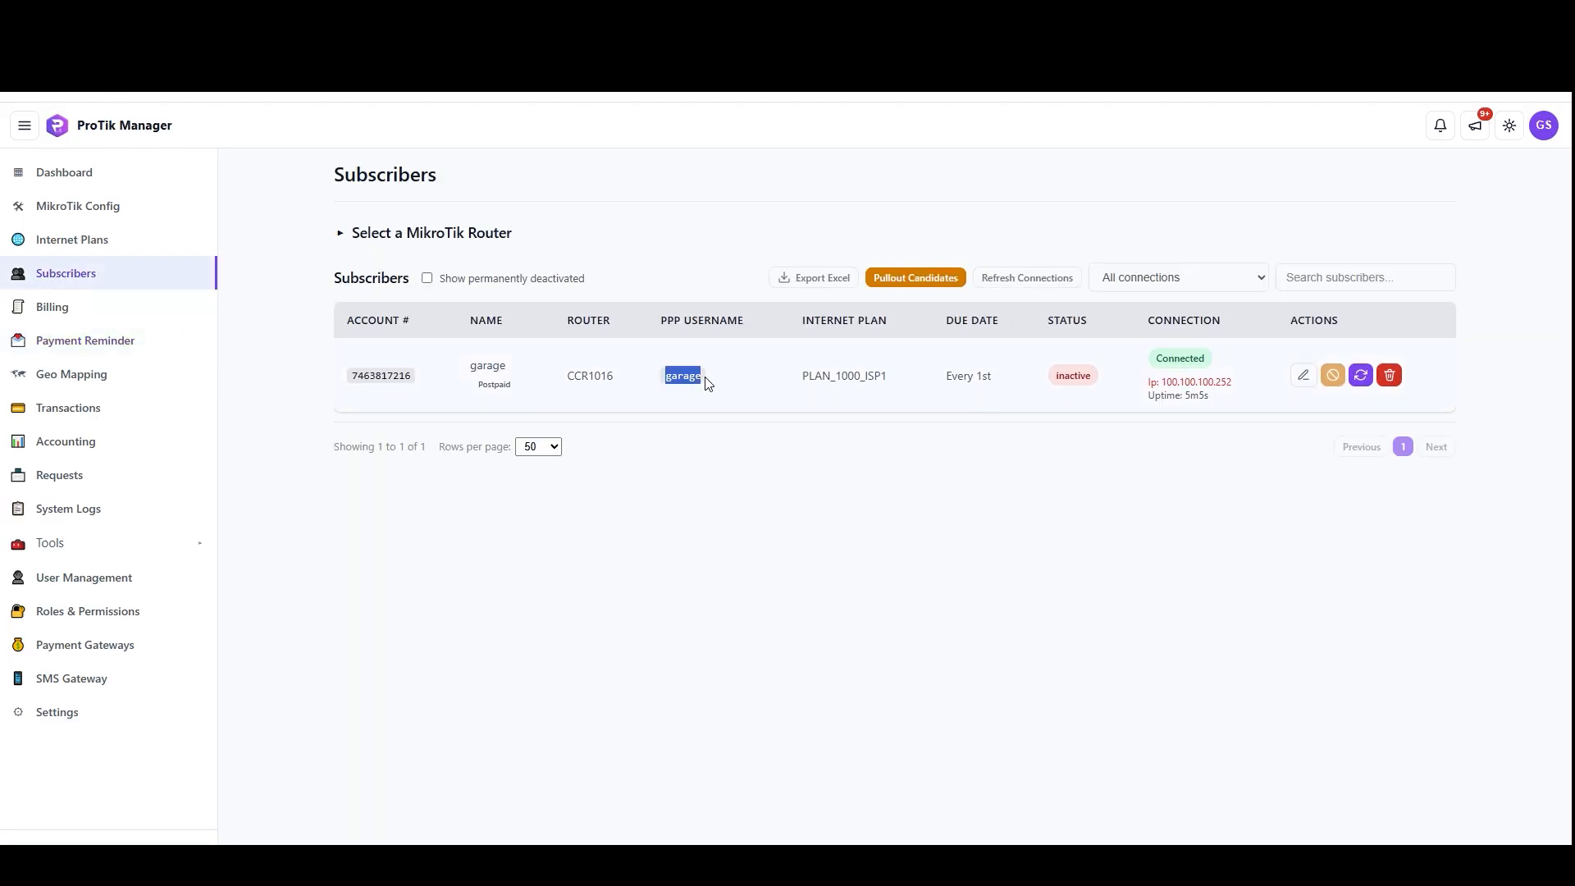
left_click_drag(1064, 377, 1232, 383)
left_click(1071, 382)
left_click(1236, 385)
Open the Payment Reminder page and examine its public URL.
left_click(121, 354)
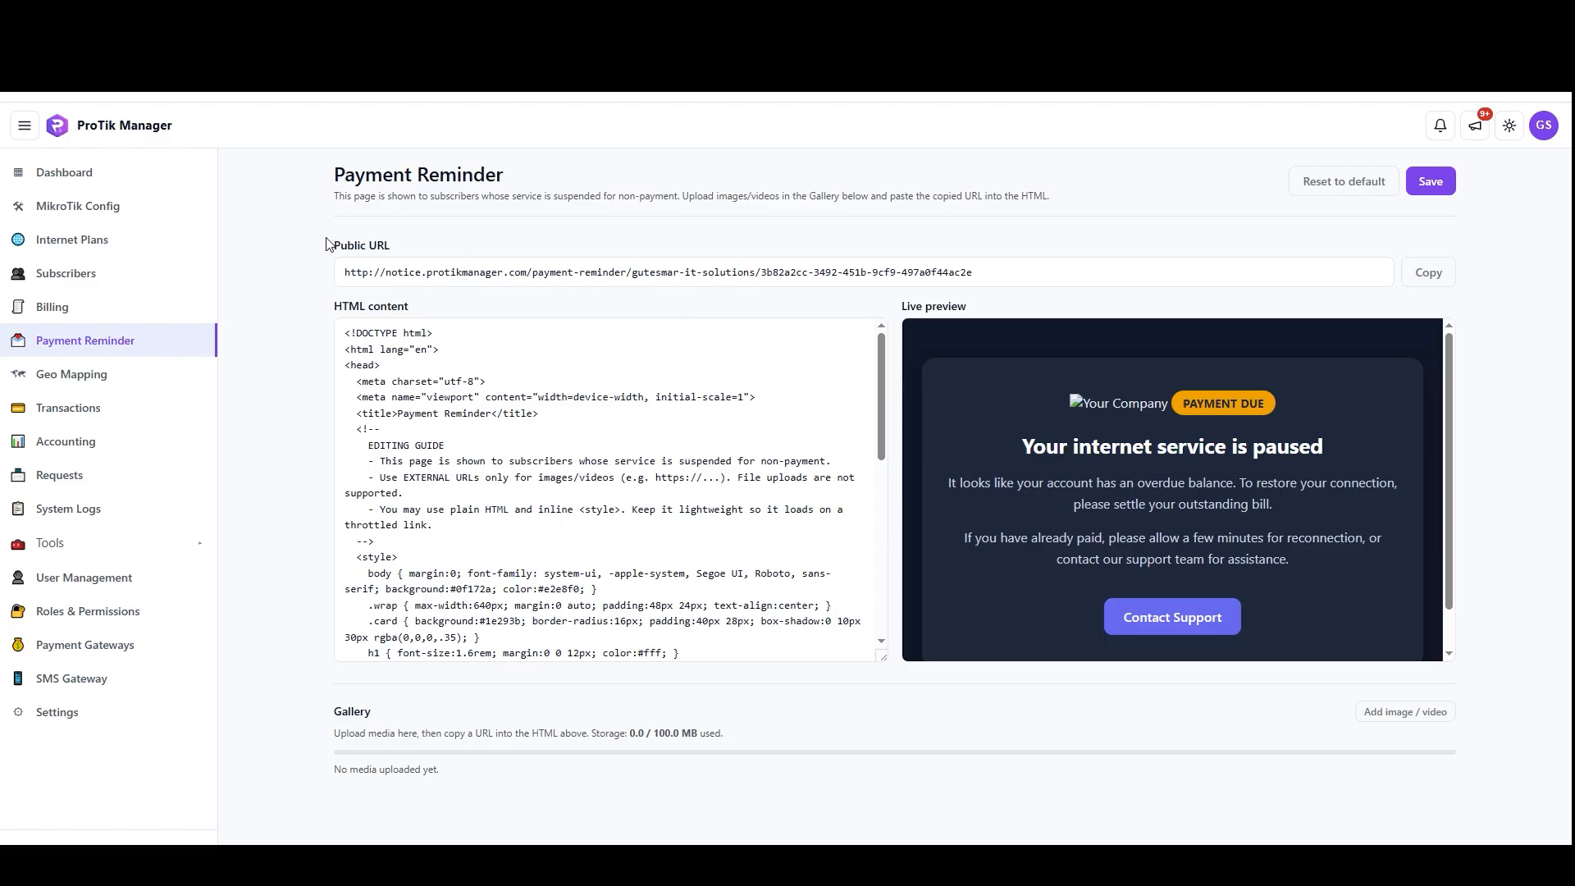
left_click_drag(328, 245, 429, 246)
left_click(417, 244)
left_click(459, 254)
left_click(1030, 269)
left_click(1033, 248)
scroll(442, 343, "down", 3)
scroll(442, 343, "up", 3)
Examine the payment reminder's HTML content, gallery section and live preview.
left_click_drag(350, 305, 411, 306)
left_click(904, 458)
left_click(671, 435)
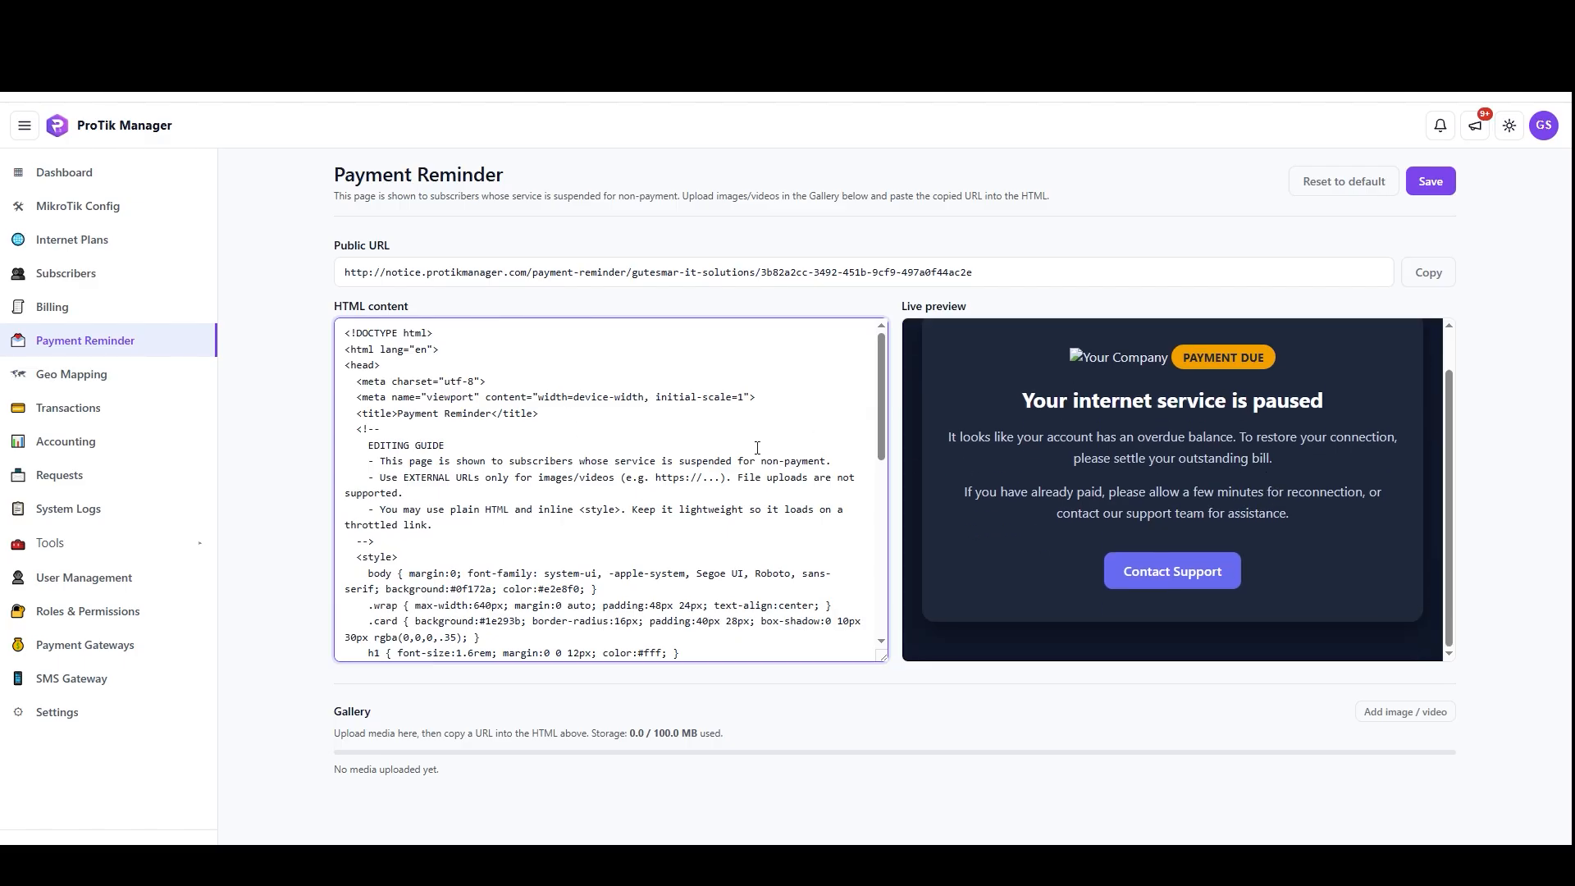
scroll(742, 455, "down", 6)
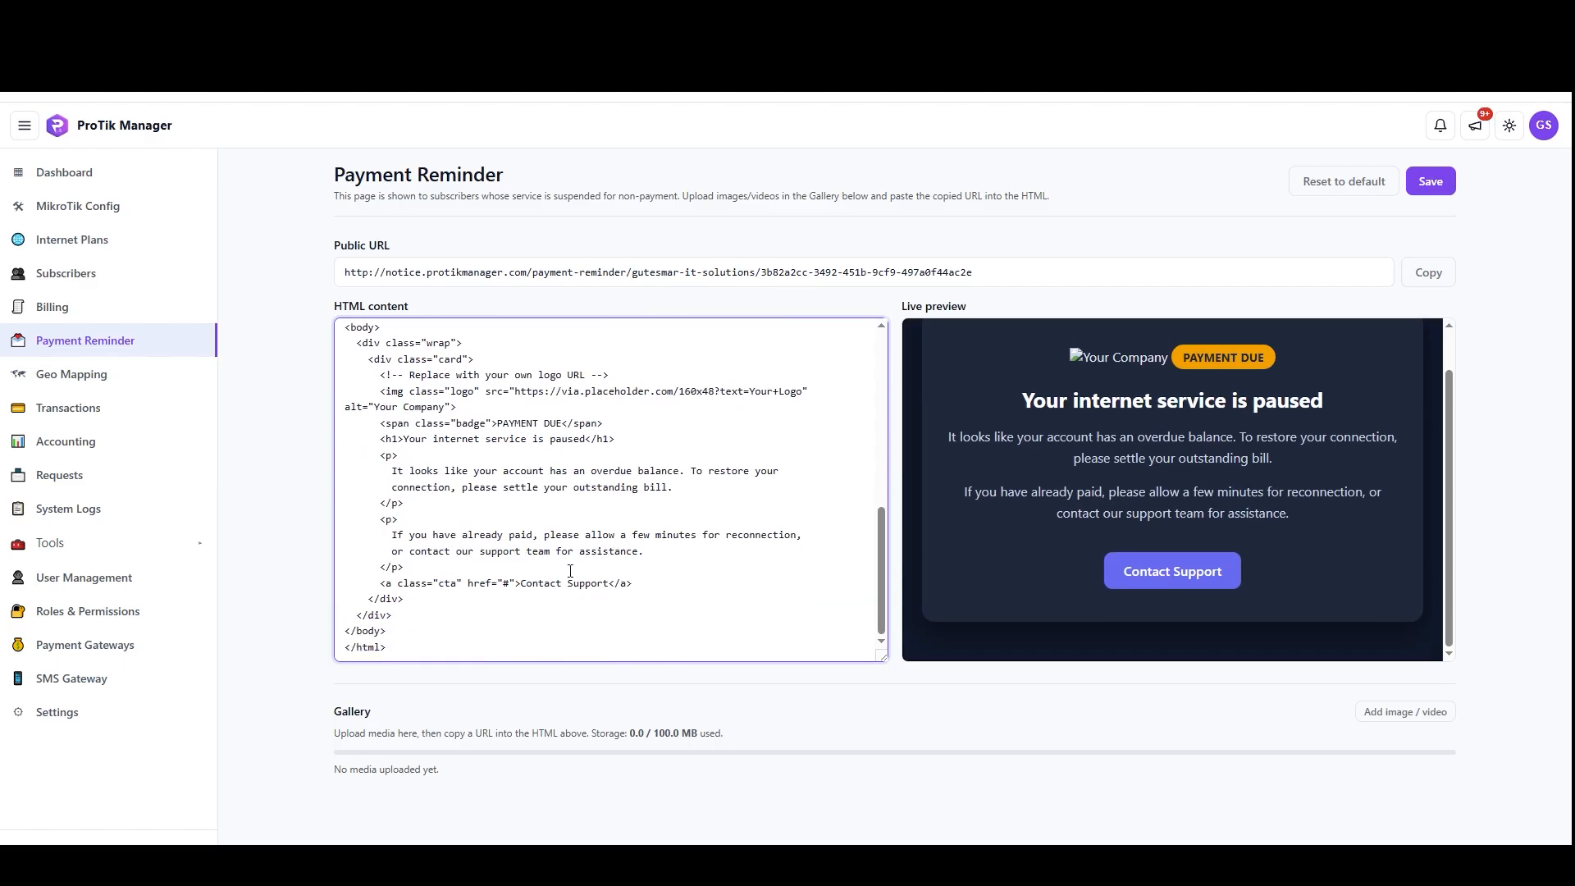
scroll(587, 541, "up", 5)
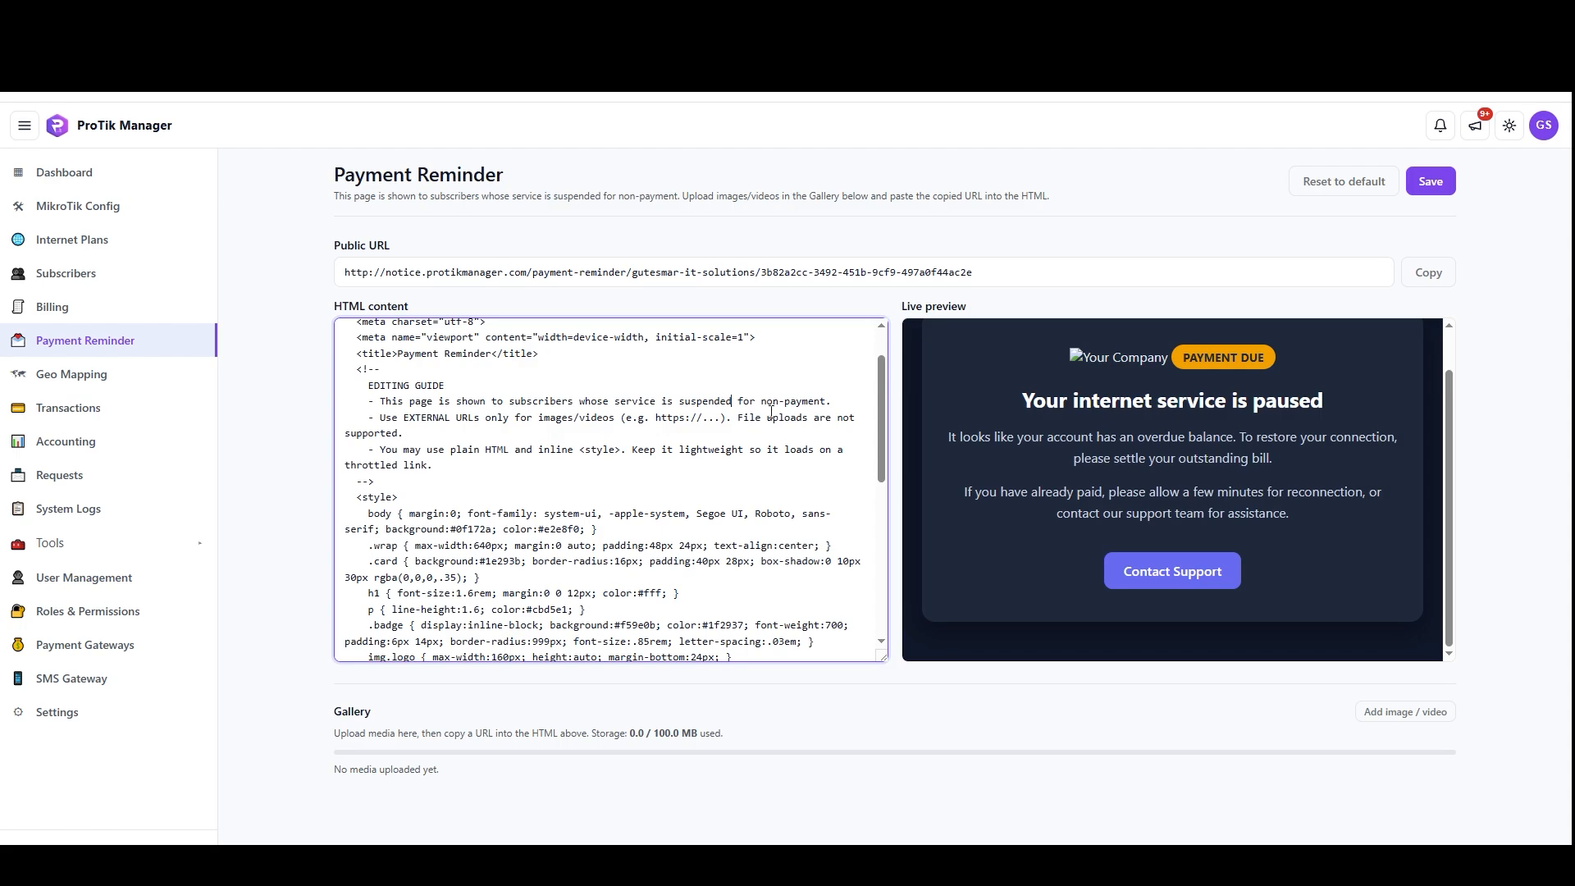
scroll(1223, 476, "up", 1)
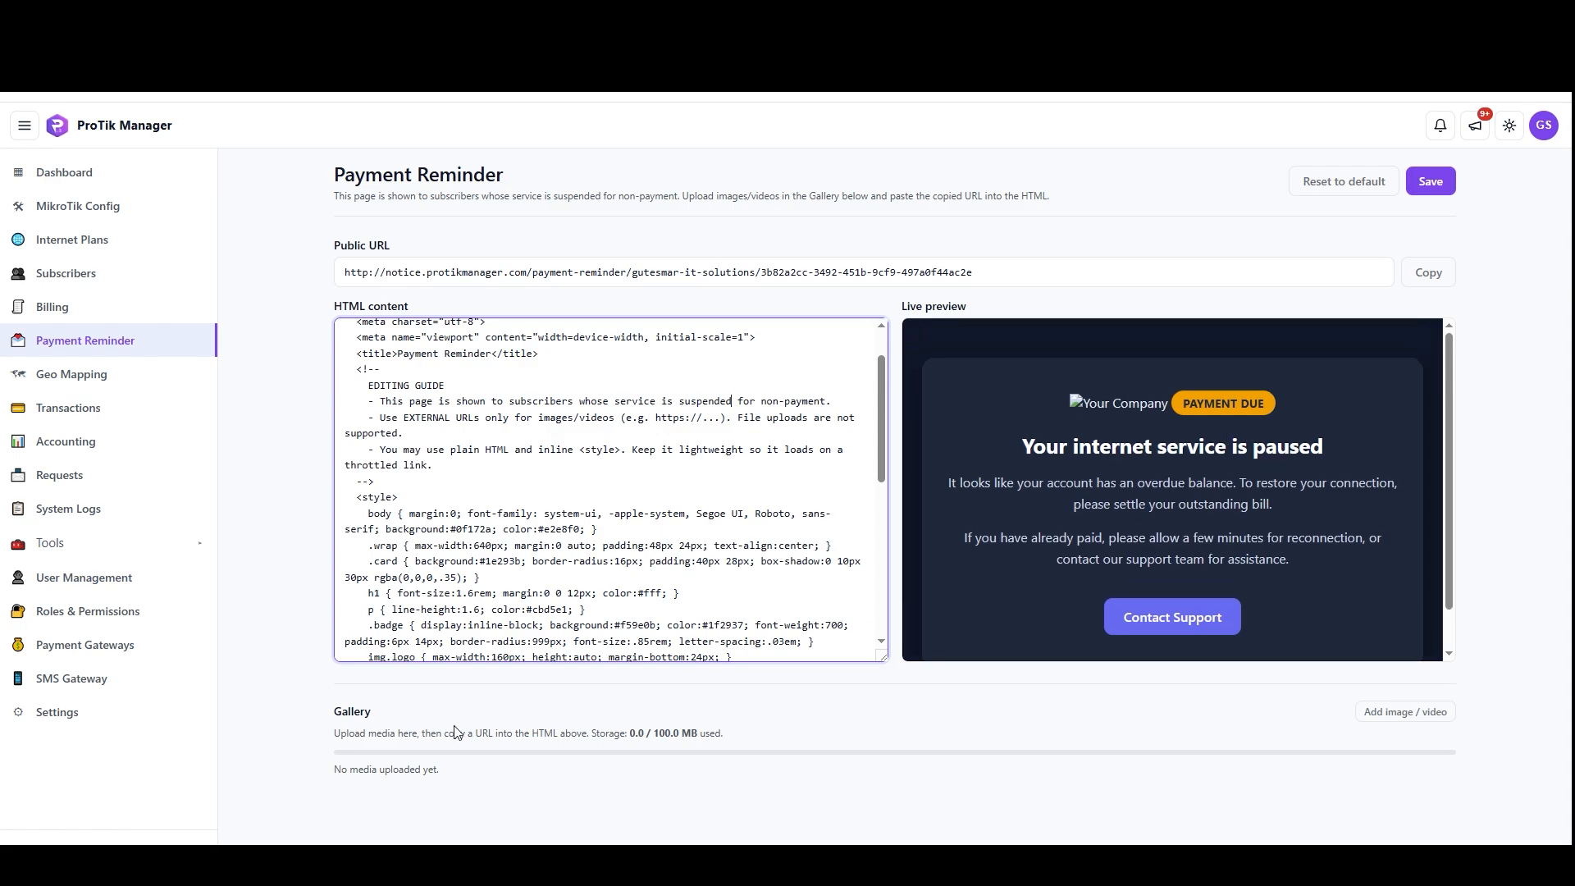
left_click_drag(332, 714, 373, 720)
left_click(374, 719)
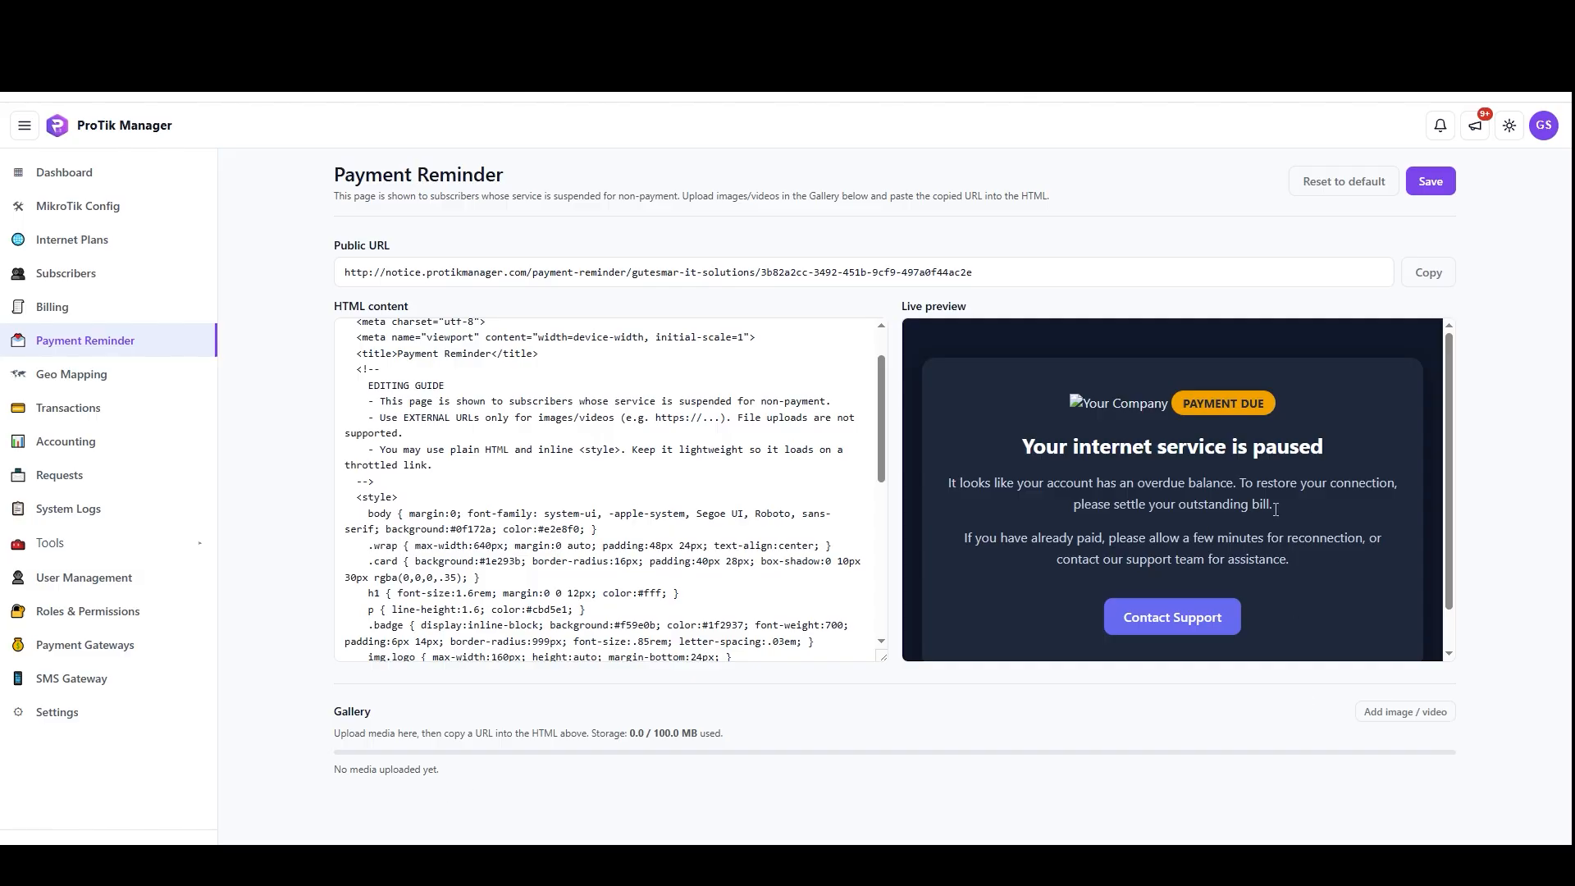
scroll(1200, 476, "down", 2)
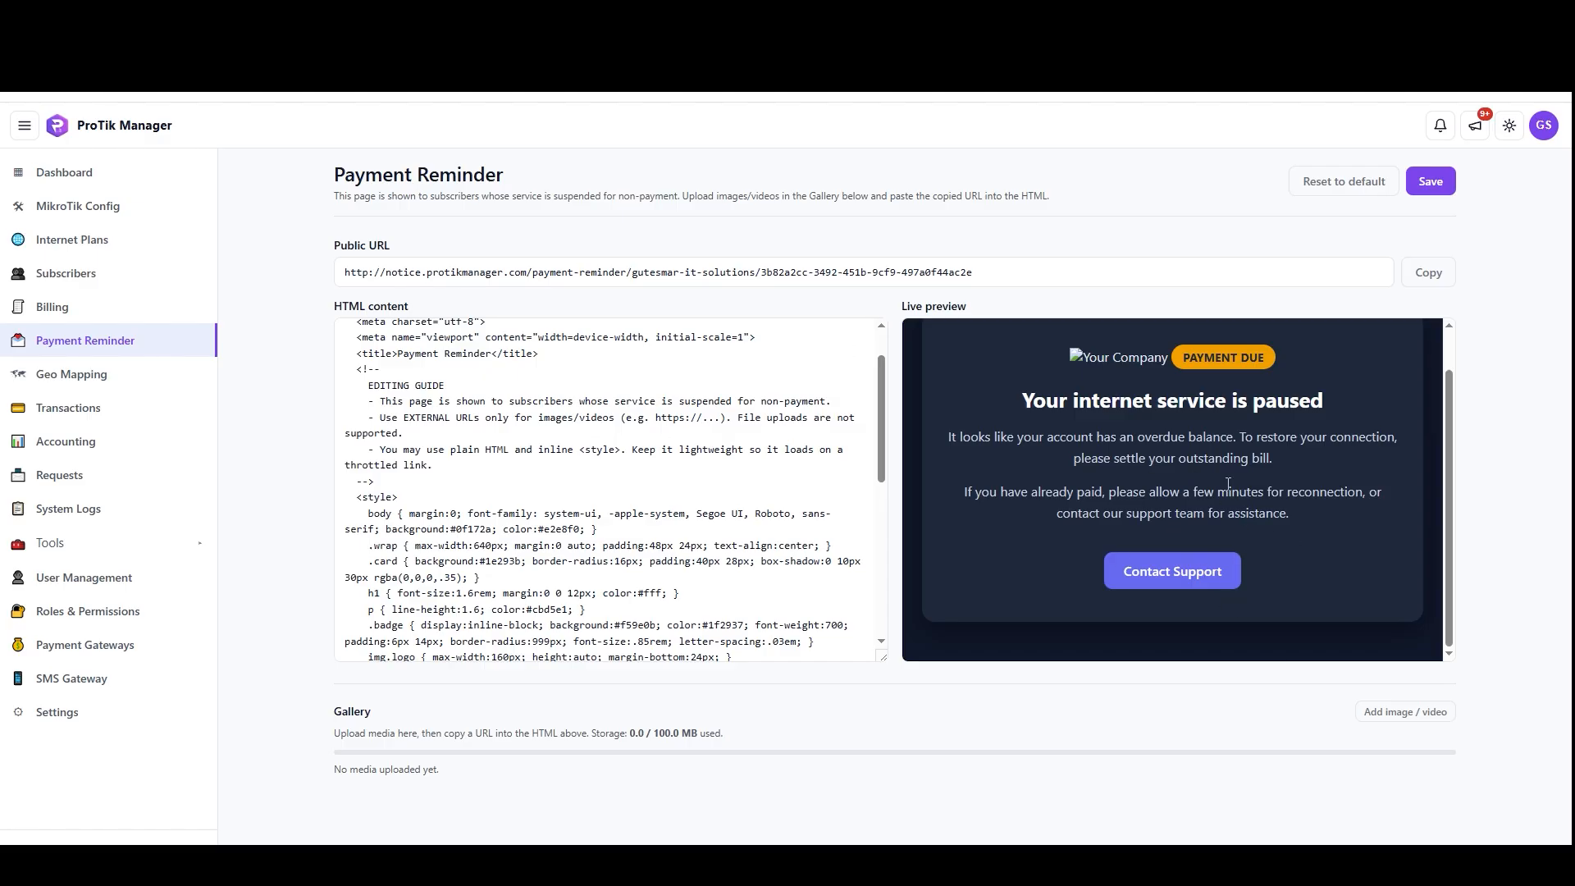
scroll(1202, 488, "up", 2)
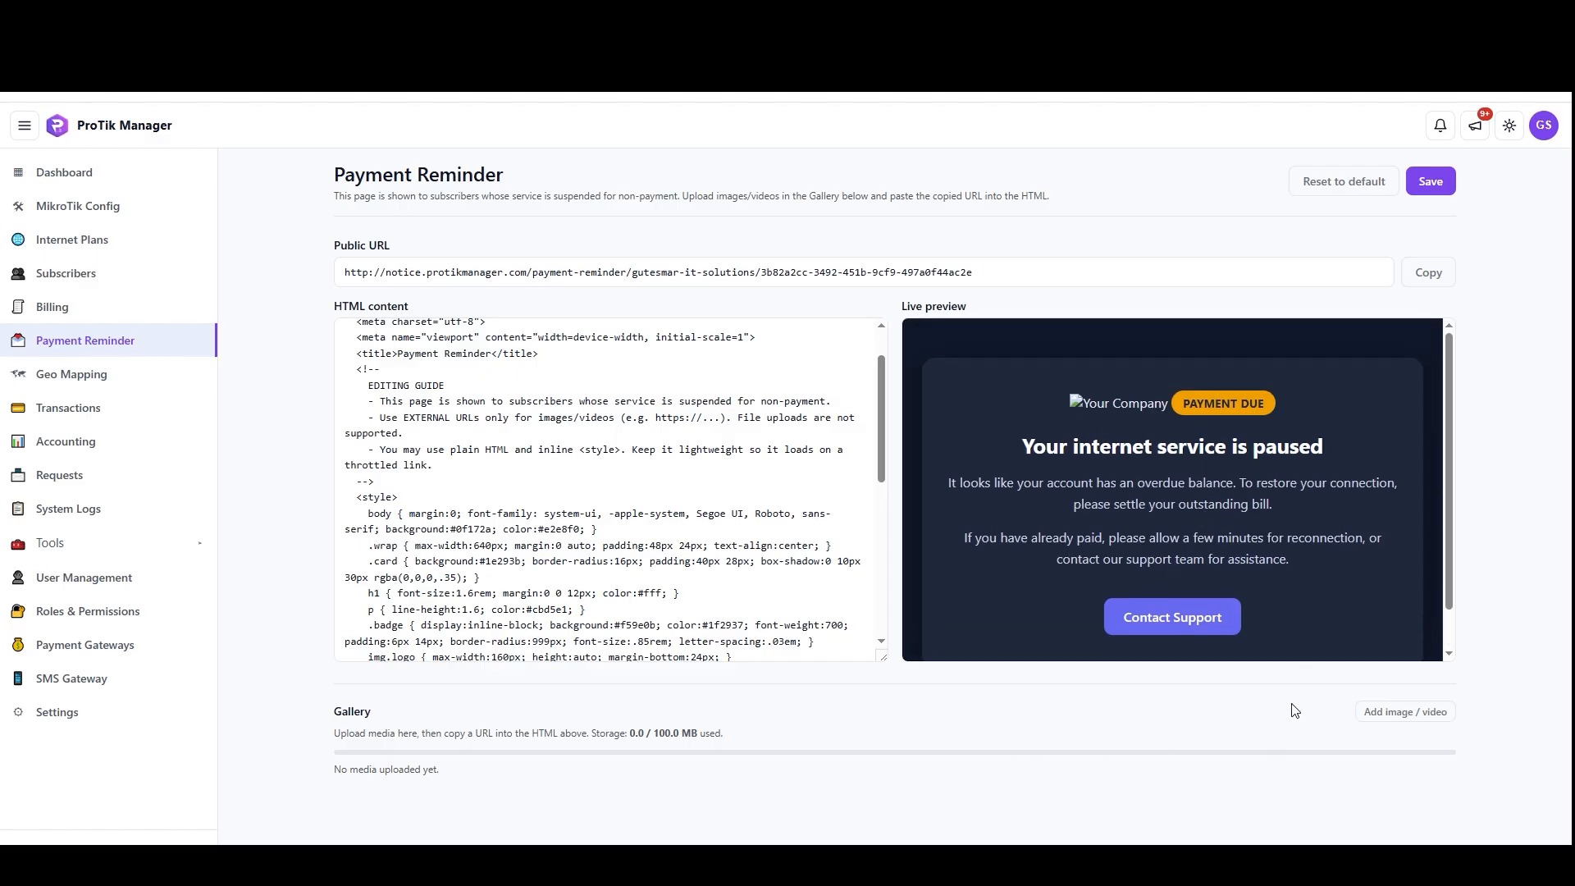
Upload the image logo_v1_black_white.png to the payment reminder gallery and copy its URL.
left_click(1386, 713)
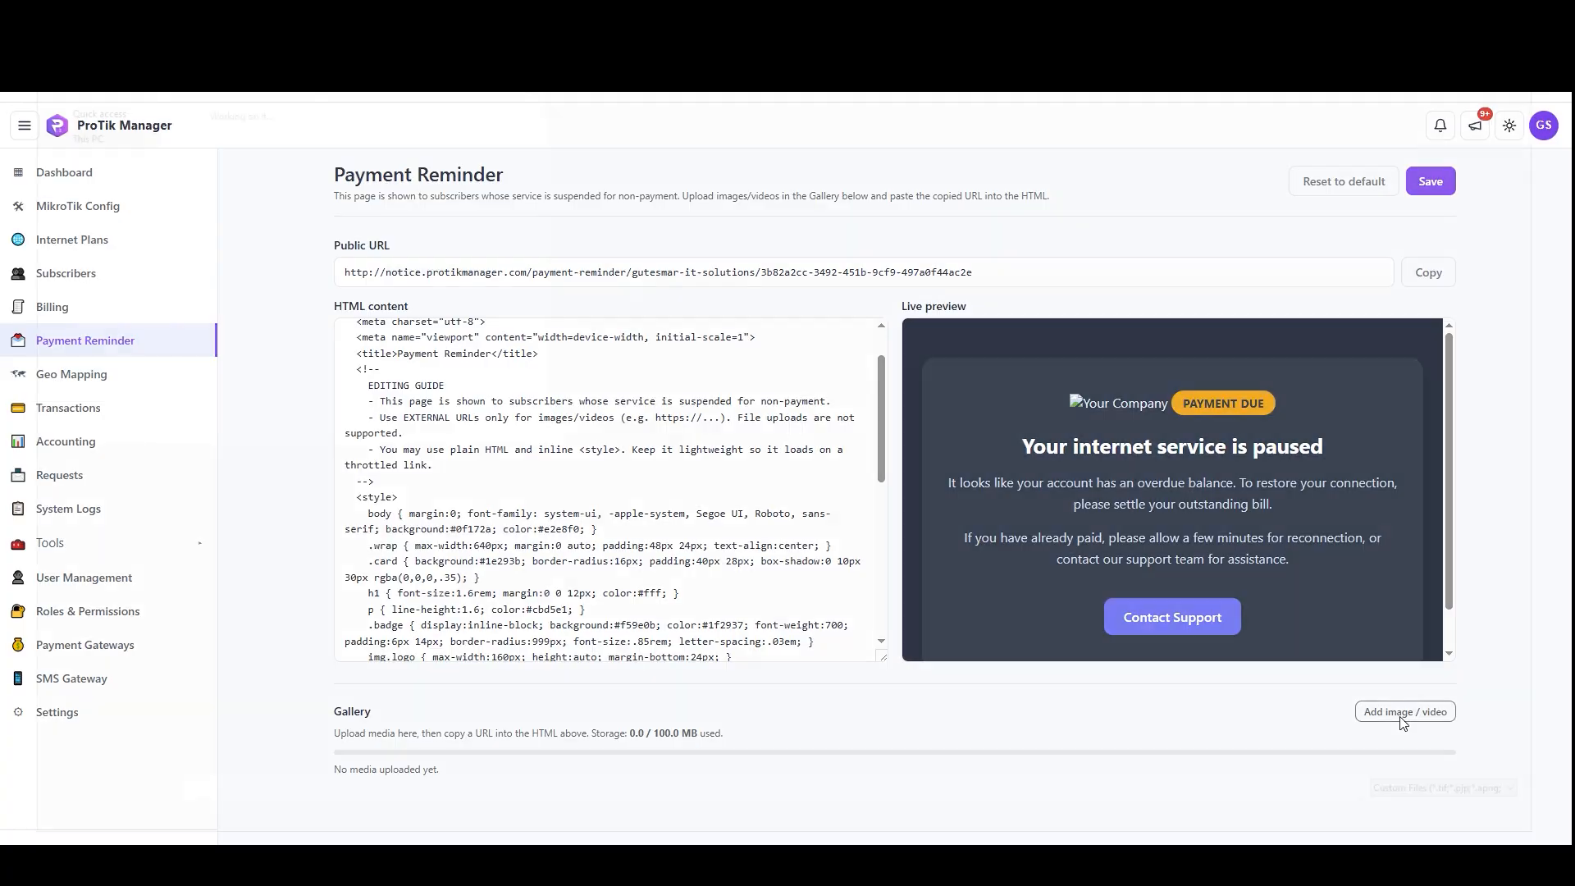
double_click(283, 130)
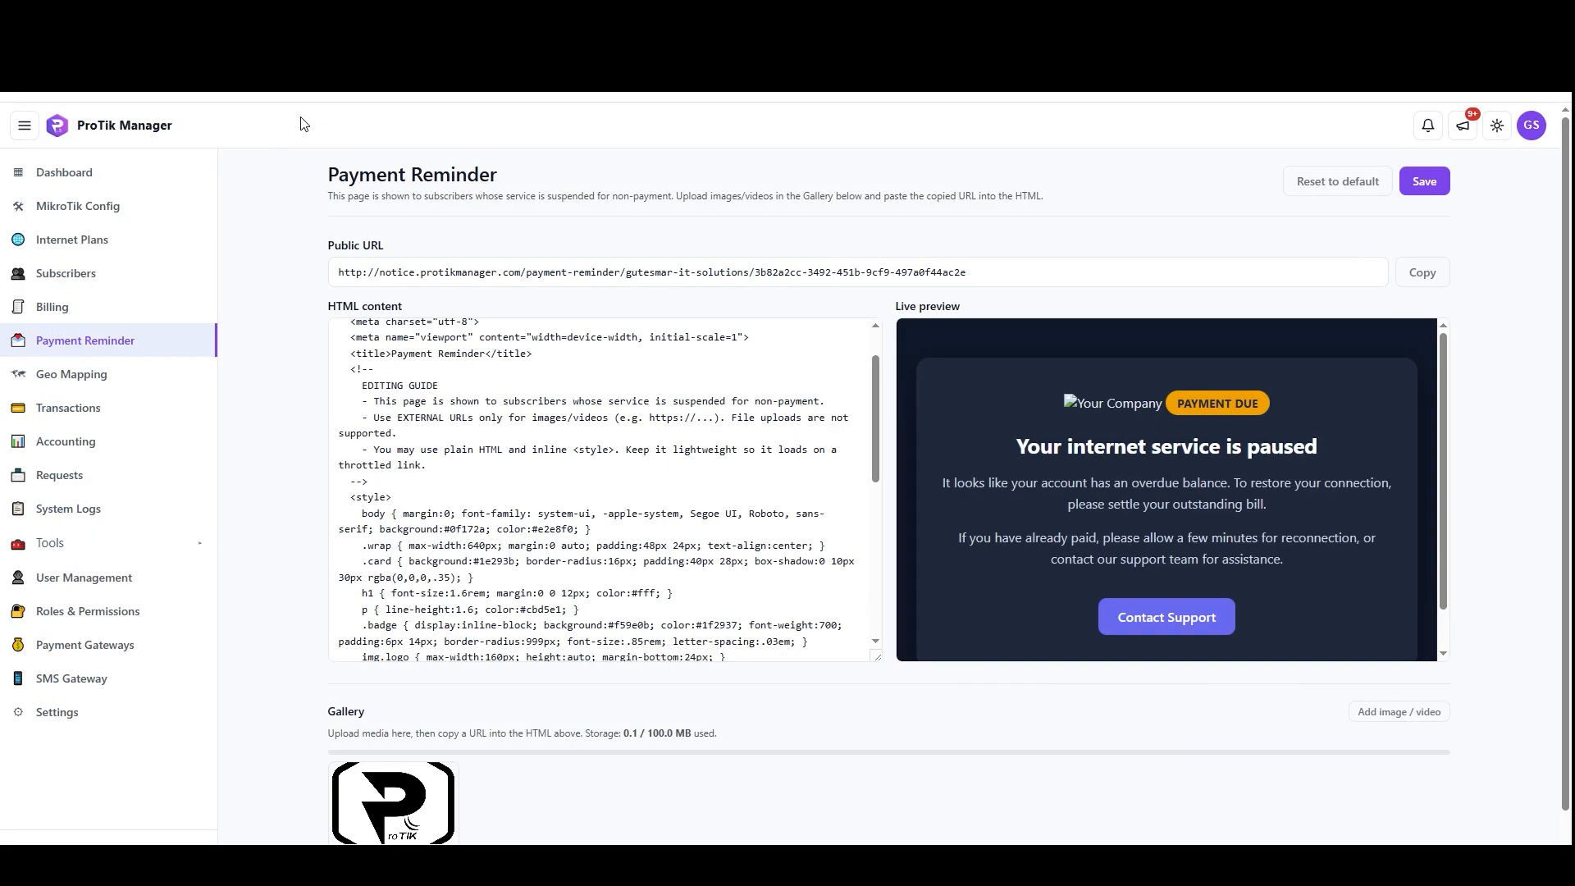
scroll(757, 531, "down", 3)
scroll(385, 832, "down", 1)
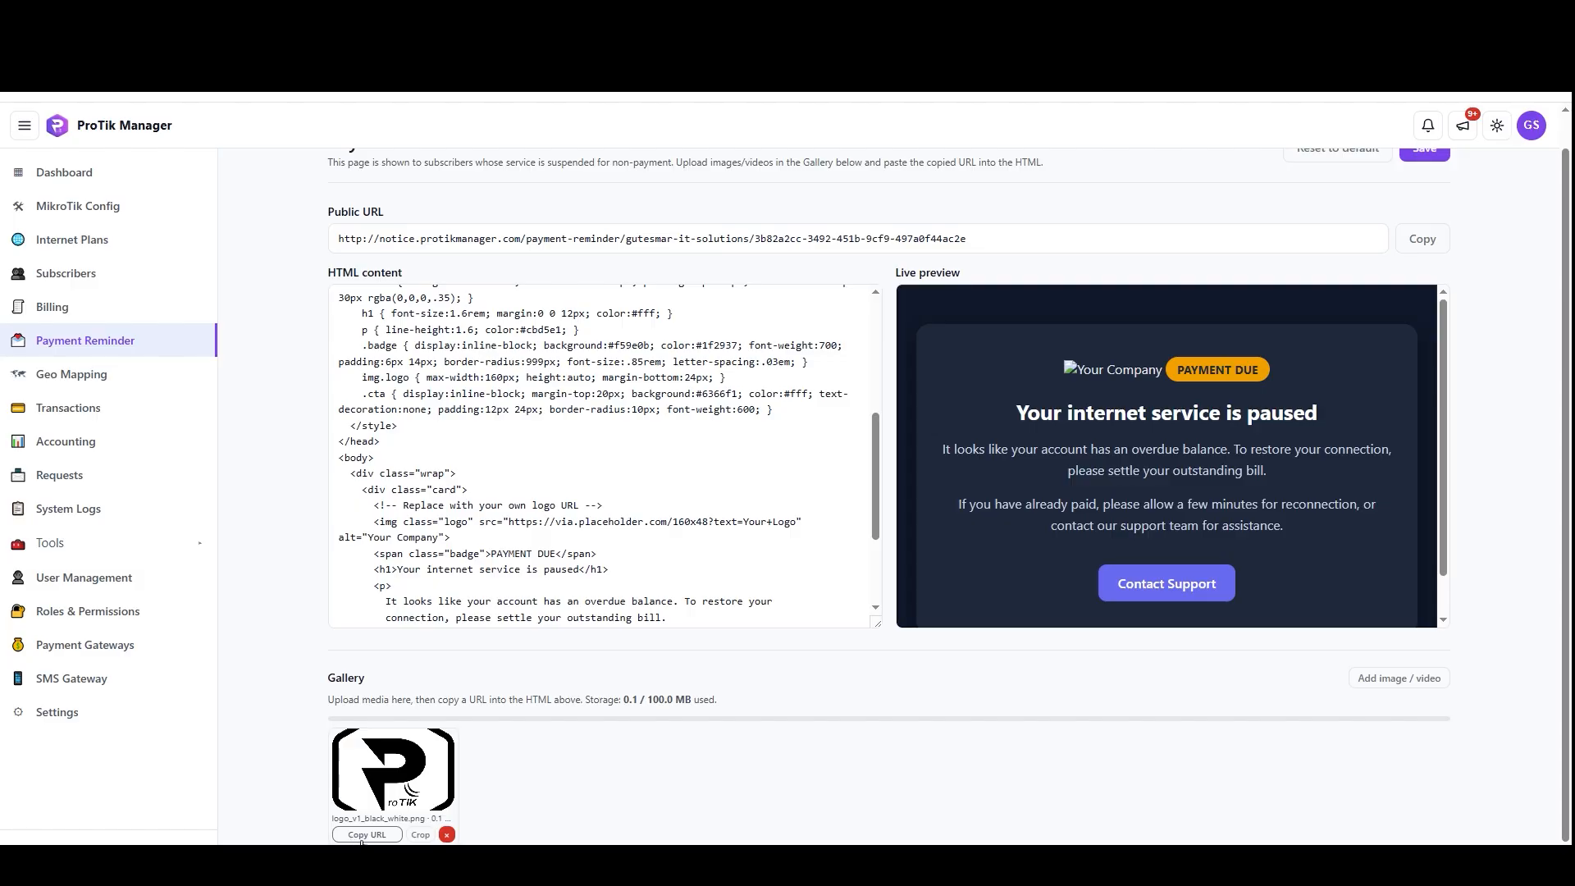
left_click(370, 835)
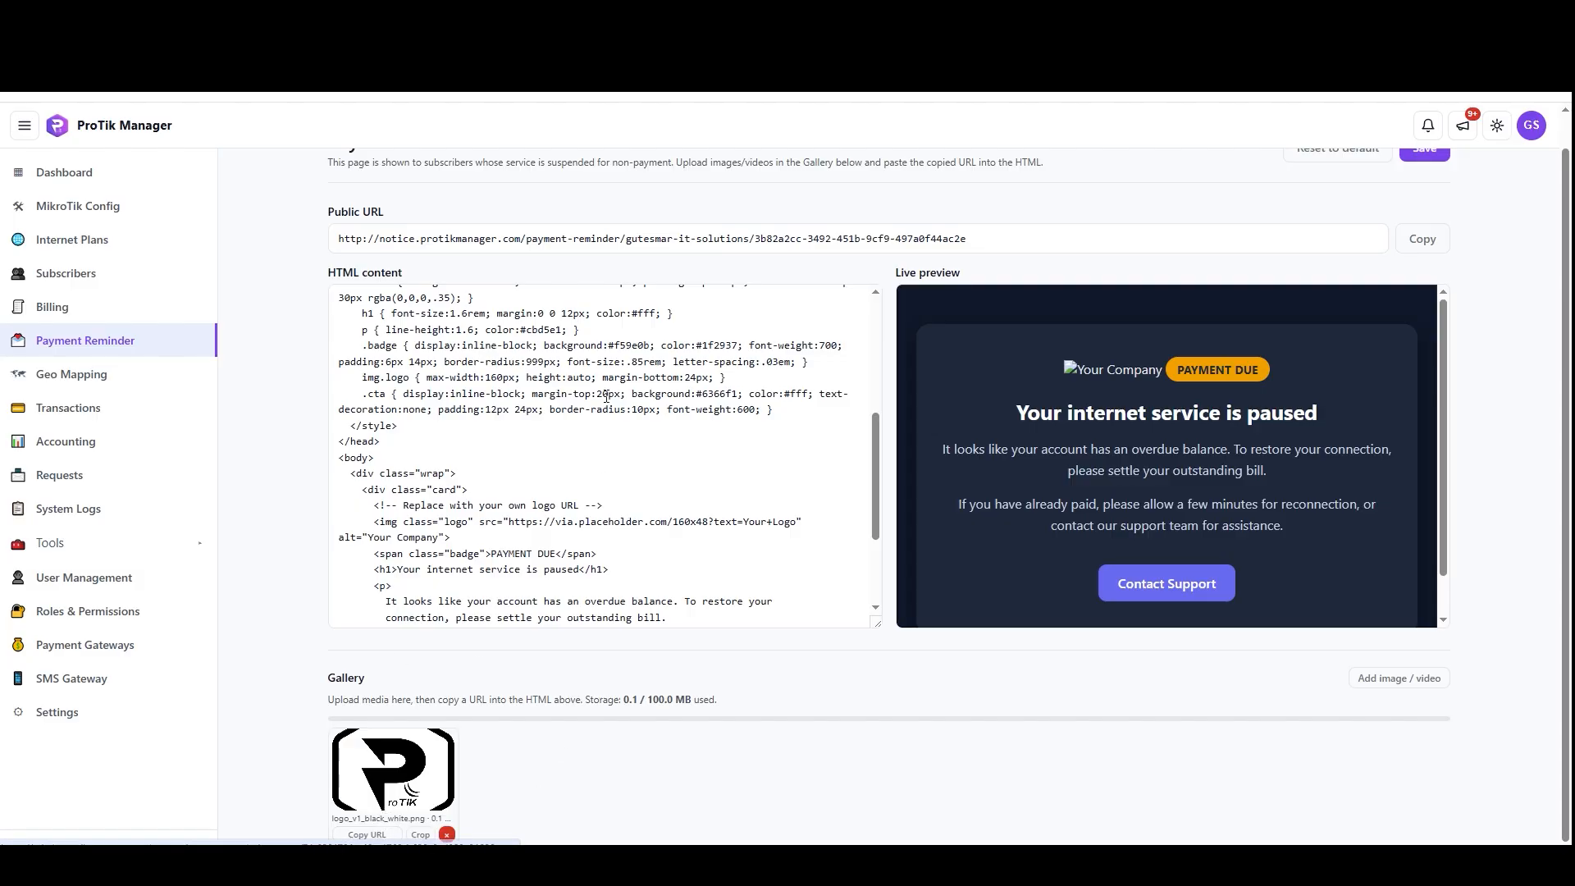
Replace the placeholder logo address in the HTML's img tag with the copied gallery image URL.
scroll(463, 495, "down", 1)
scroll(463, 495, "down", 1)
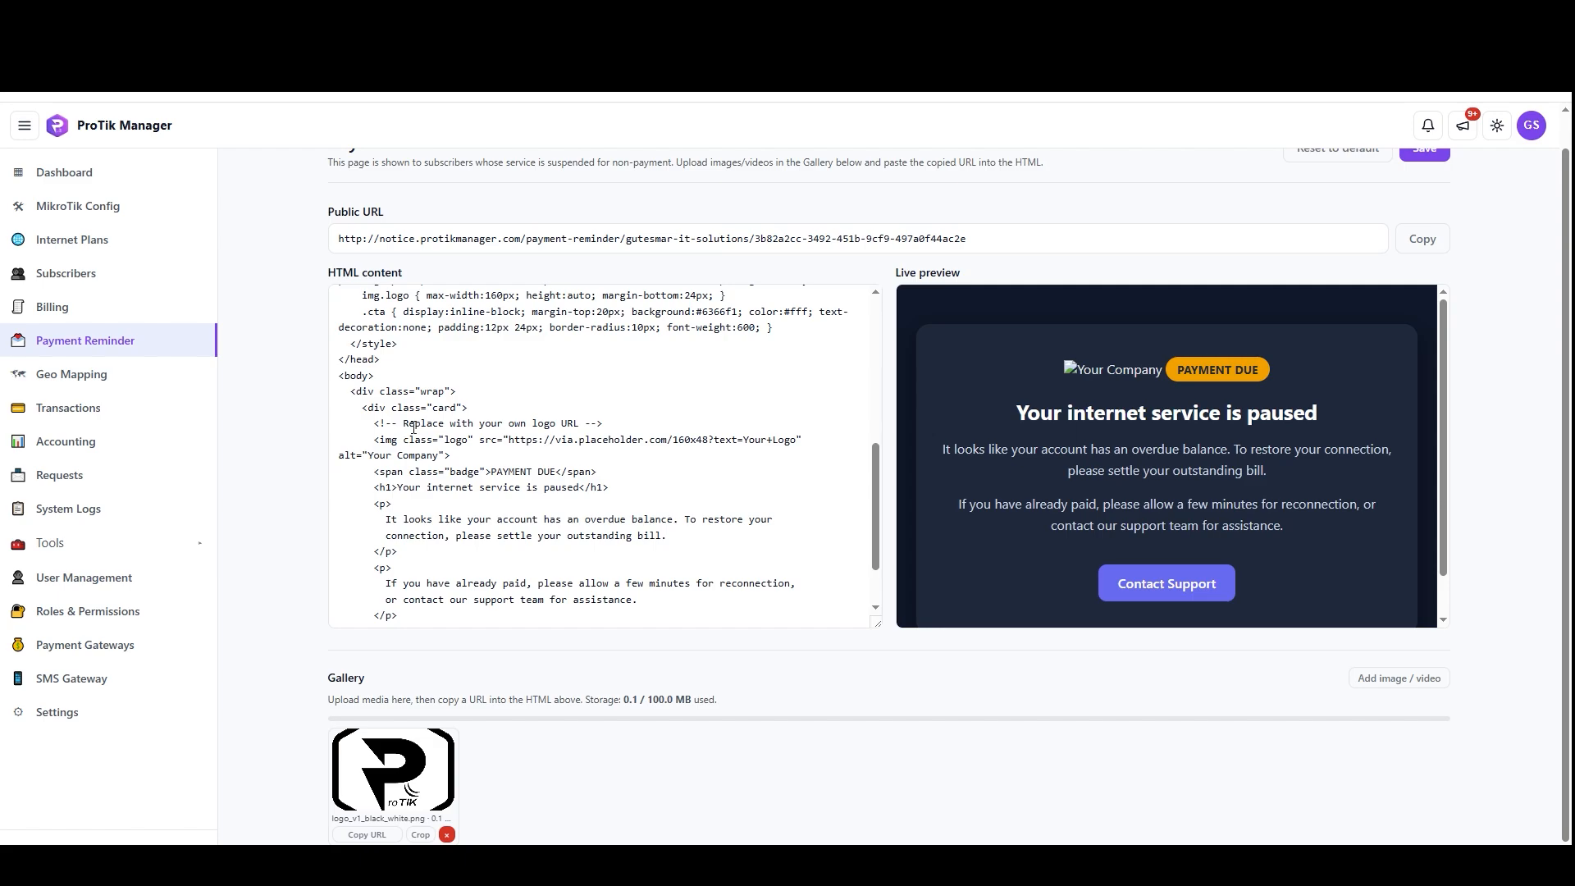
left_click_drag(415, 423, 515, 423)
left_click(572, 423)
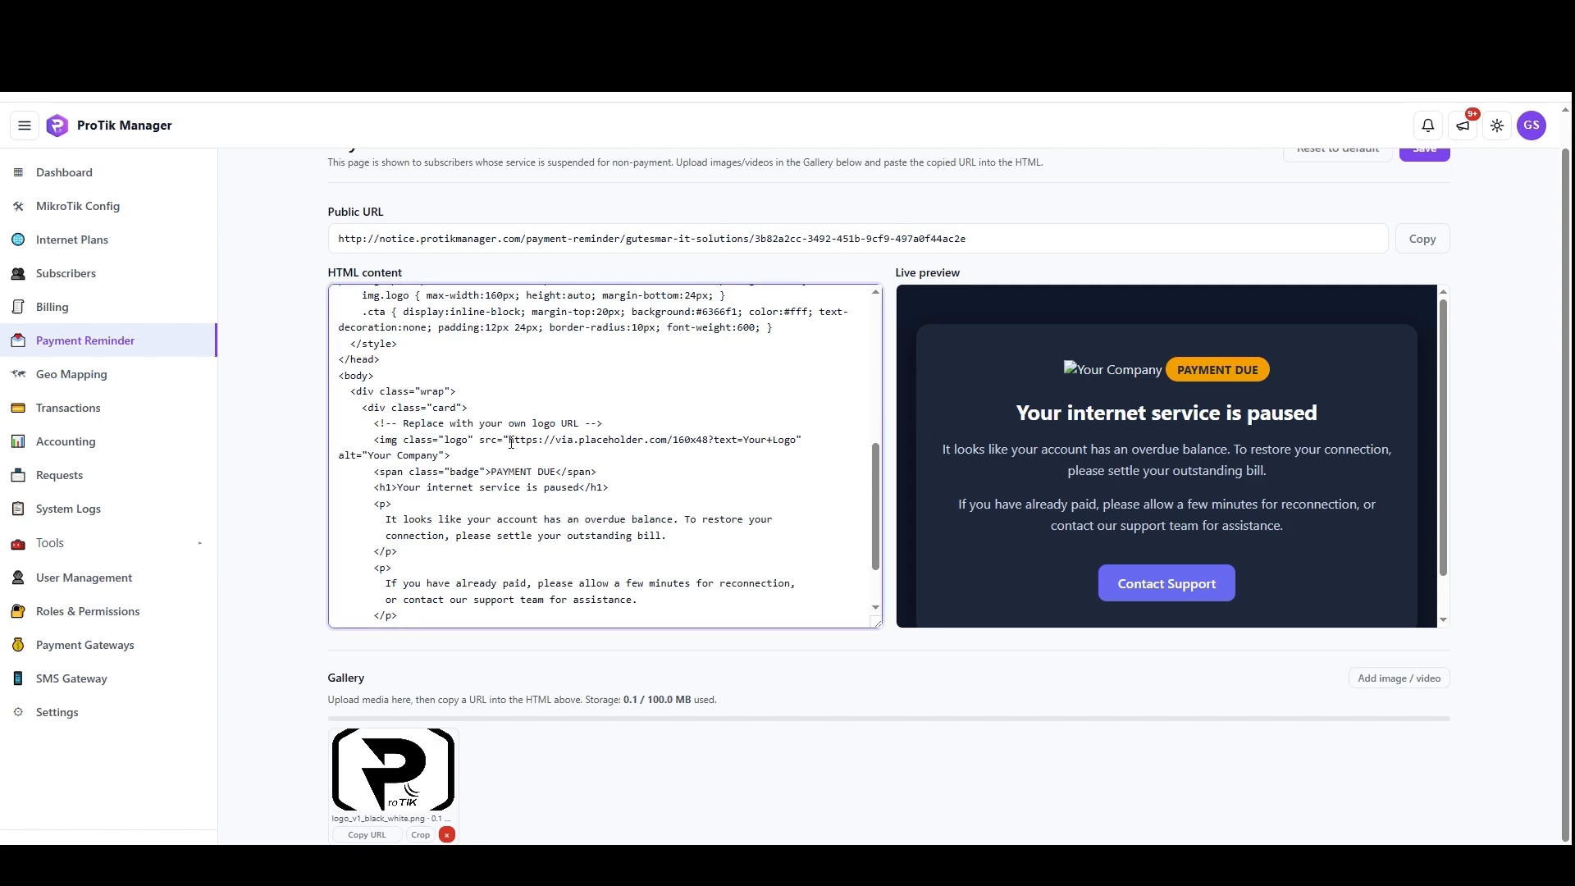
left_click(796, 441, "shift")
key("ctrl+v")
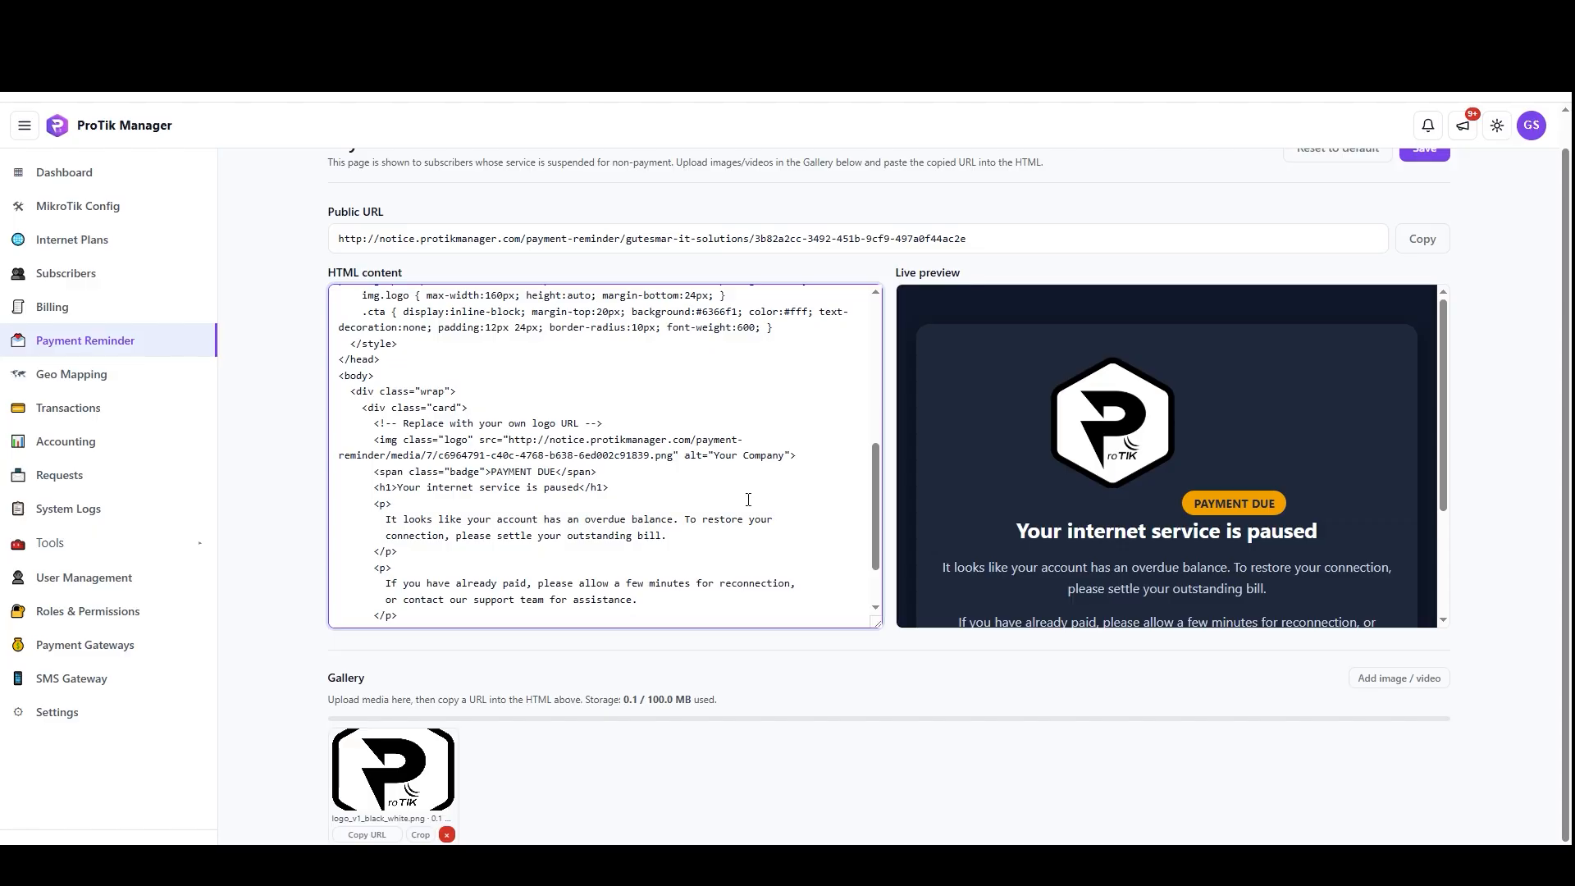
Review the edited HTML code and check the whole reminder page in the live preview.
scroll(758, 487, "up", 5)
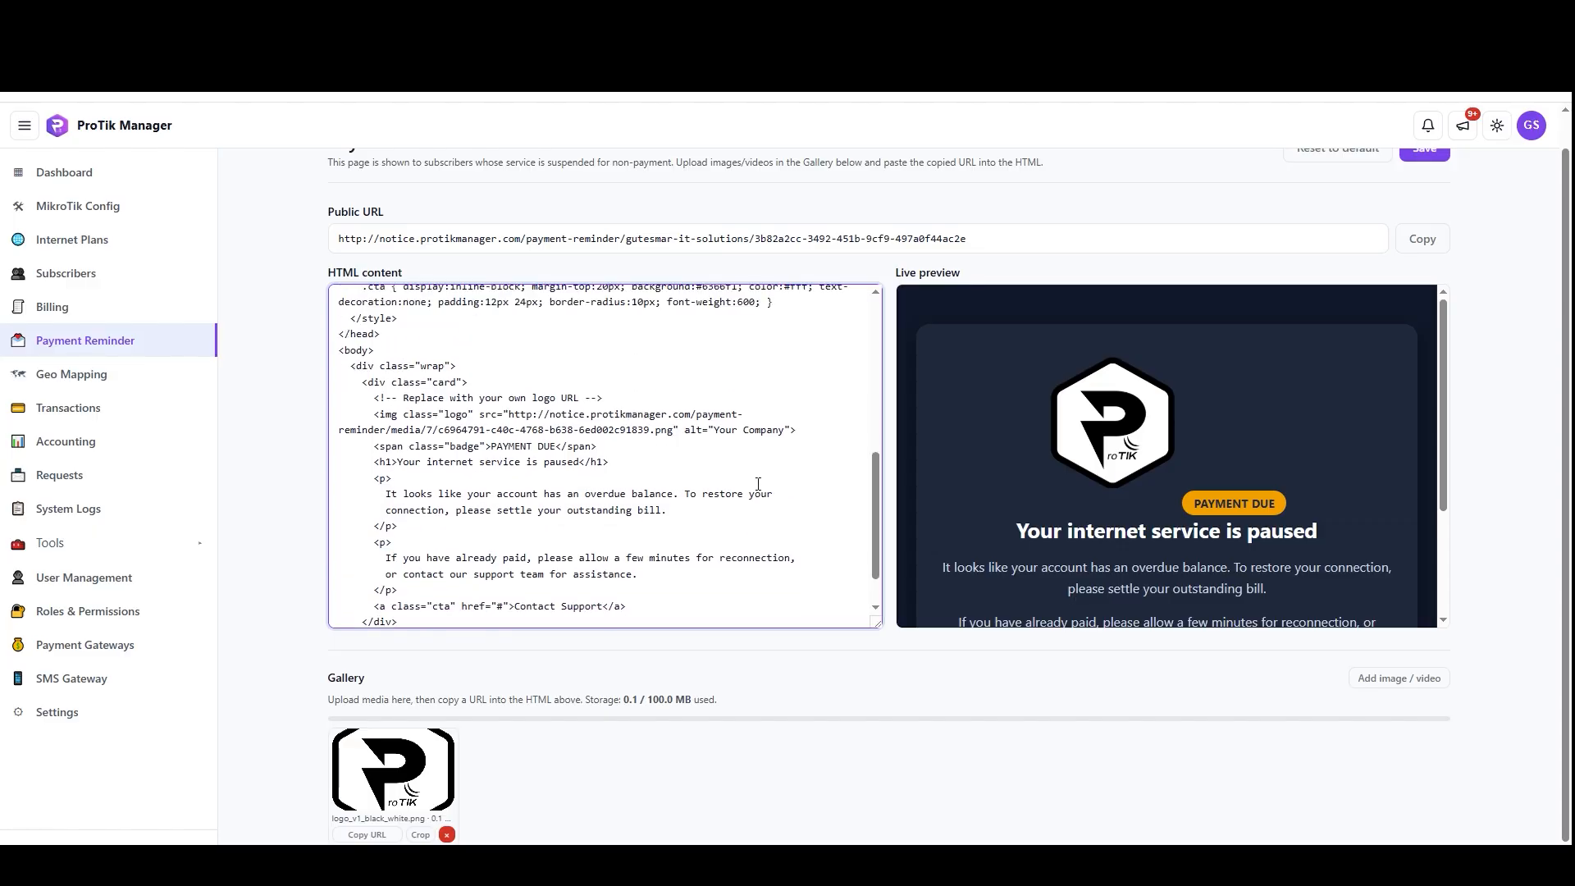
scroll(1300, 469, "down", 2)
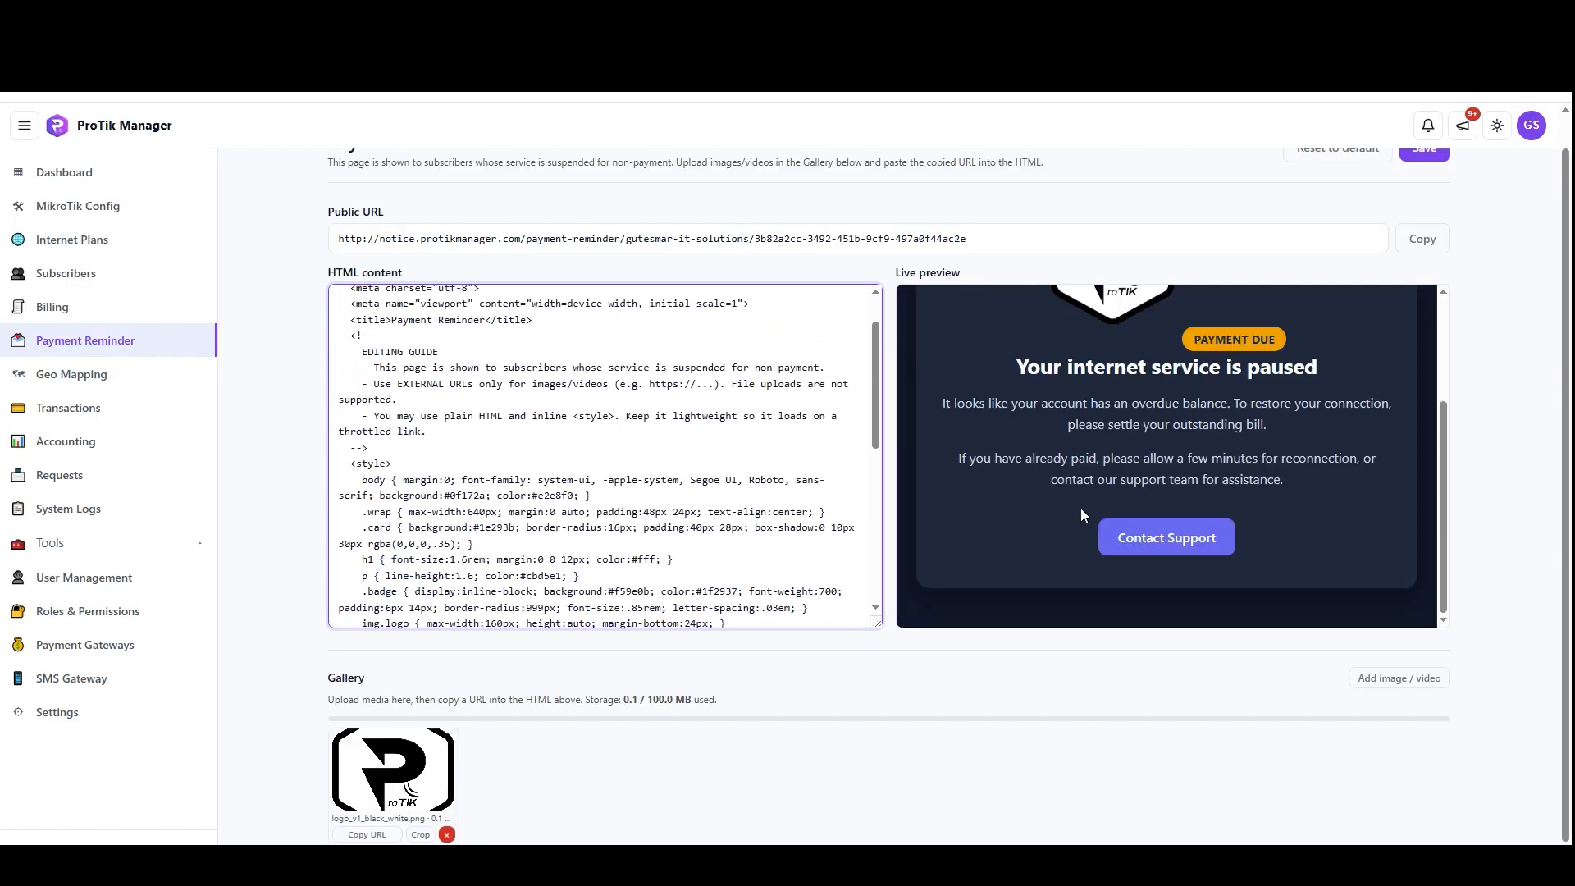
scroll(807, 534, "down", 3)
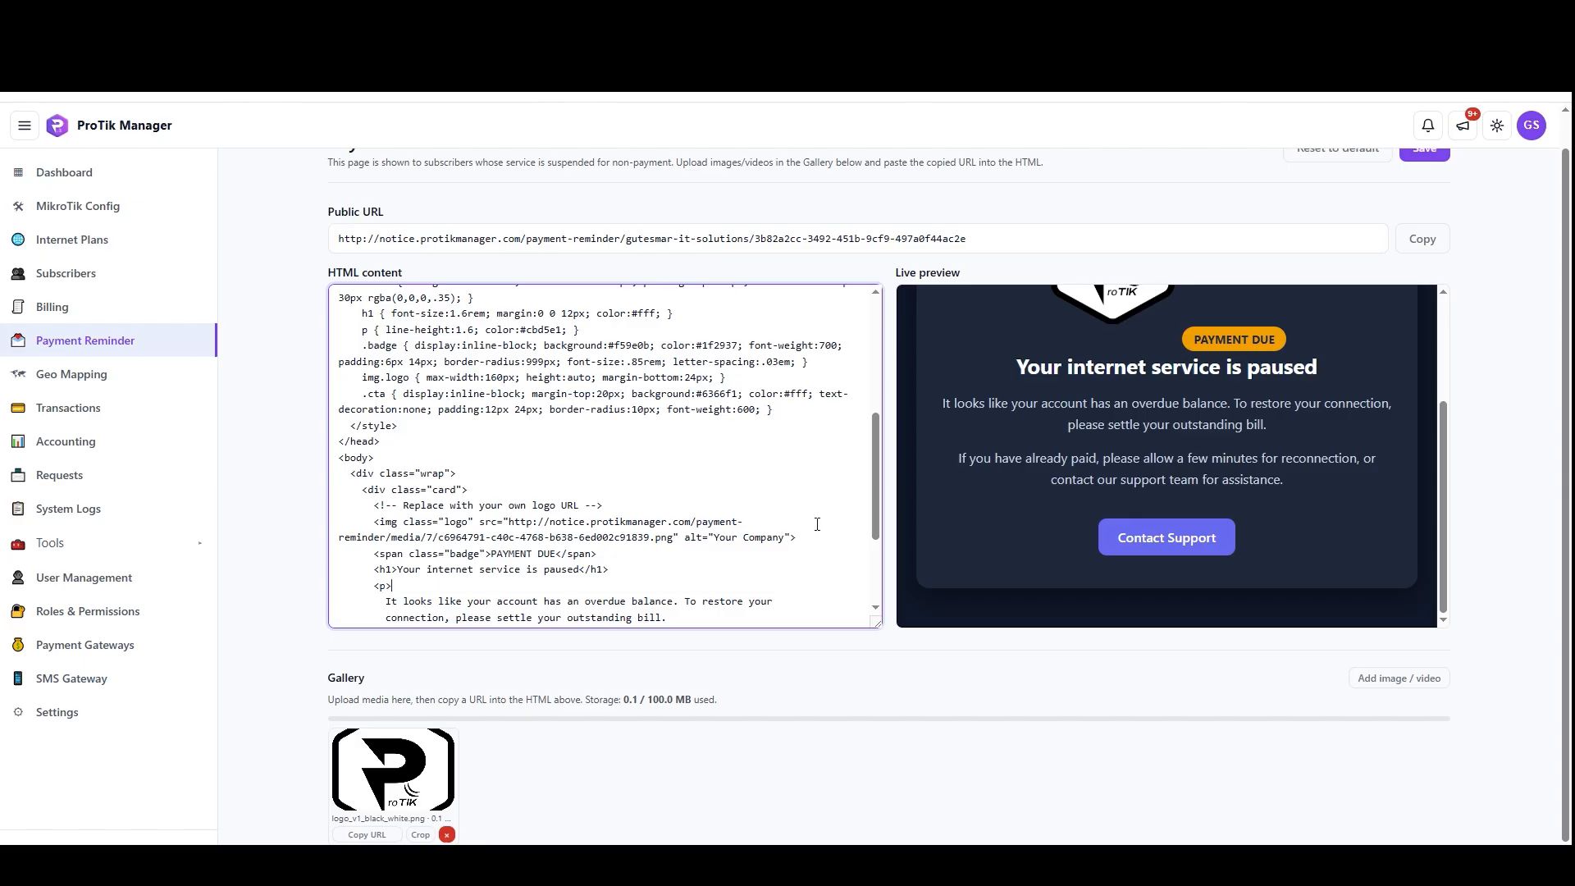
scroll(817, 523, "down", 2)
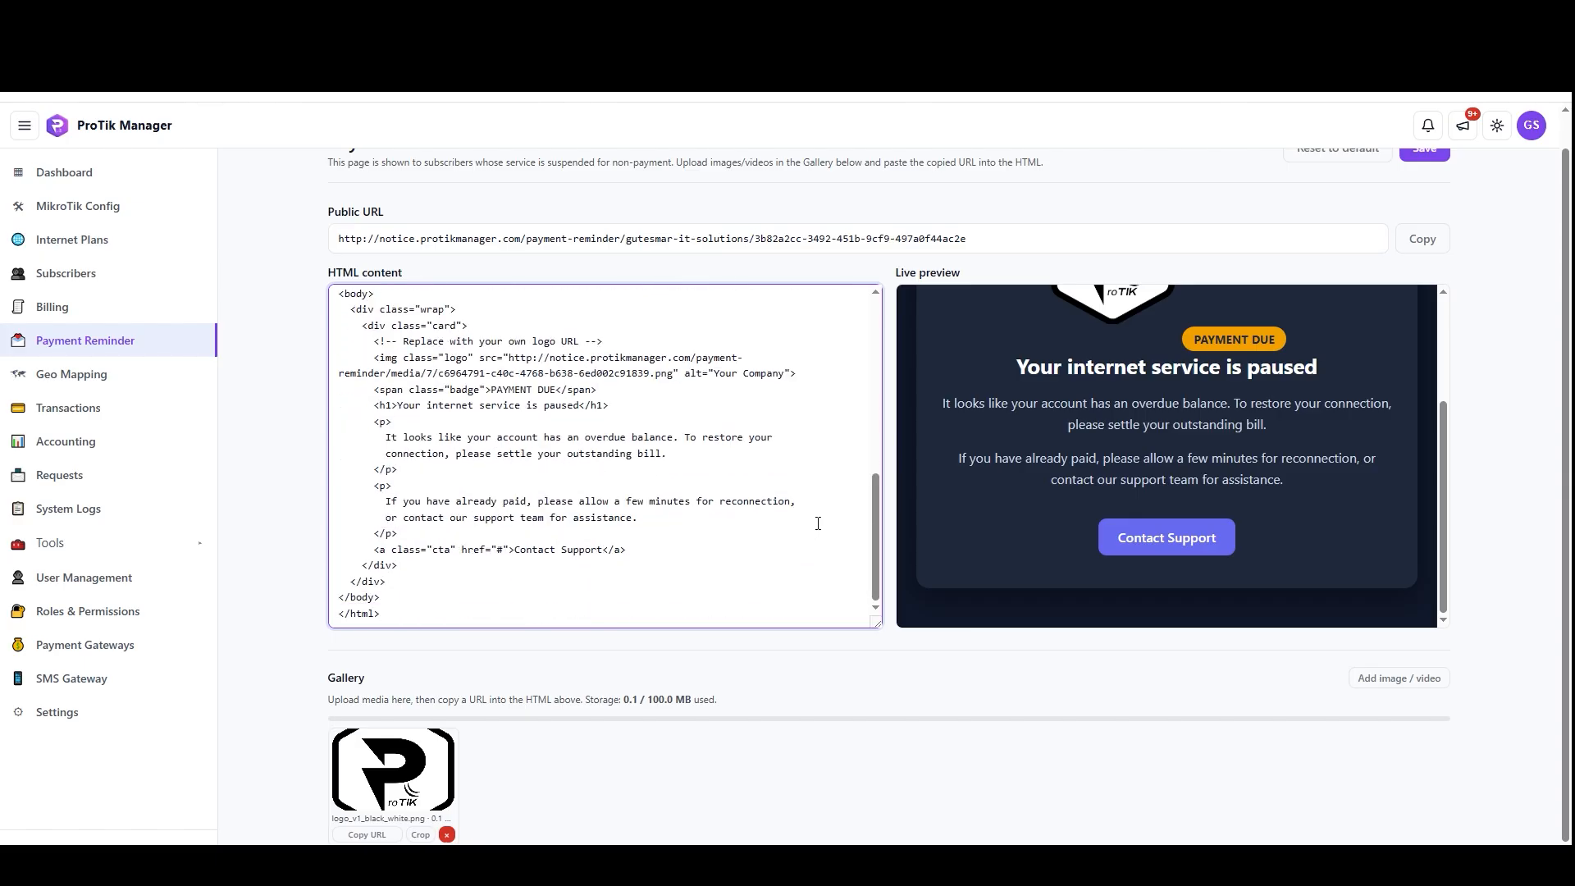
scroll(817, 523, "up", 6)
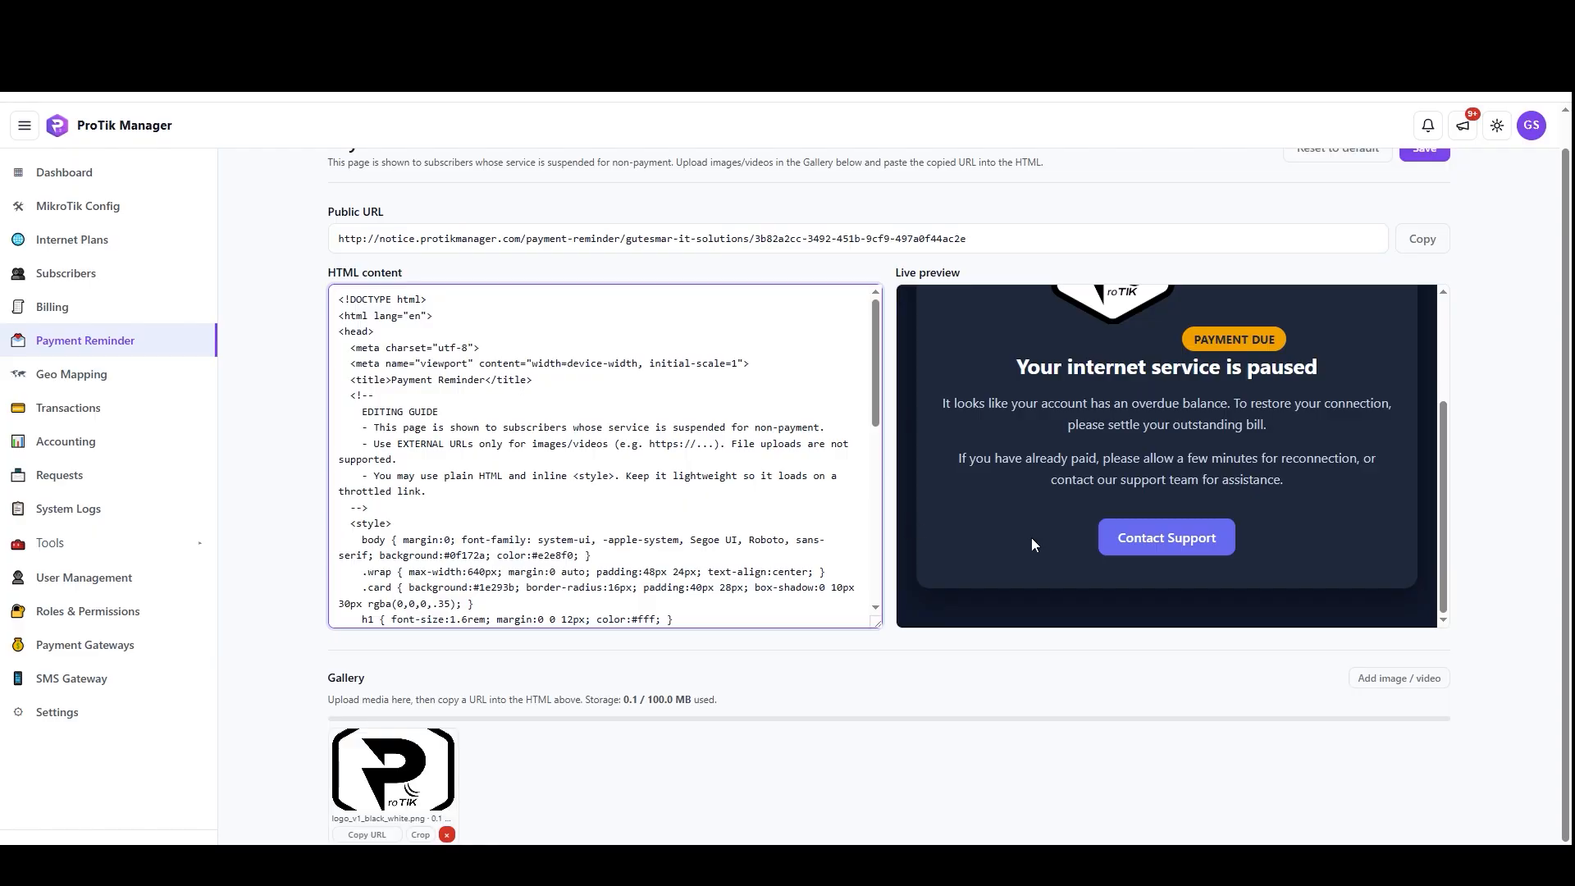
scroll(1183, 444, "up", 2)
scroll(1227, 510, "down", 2)
scroll(1227, 510, "up", 2)
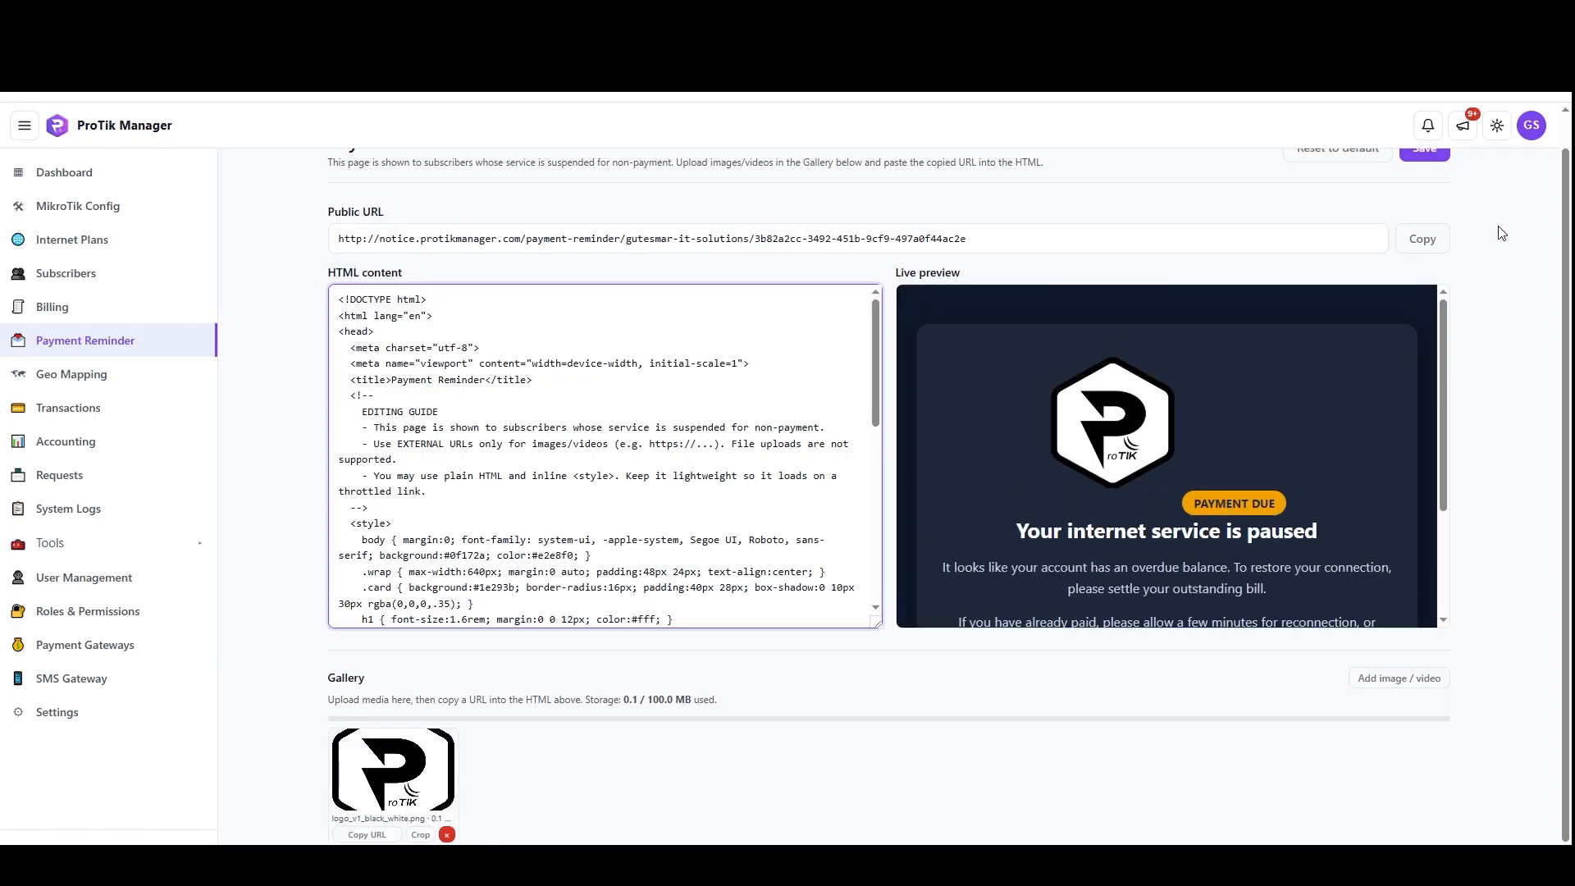
Save the payment reminder page with the new logo.
left_click(1424, 150)
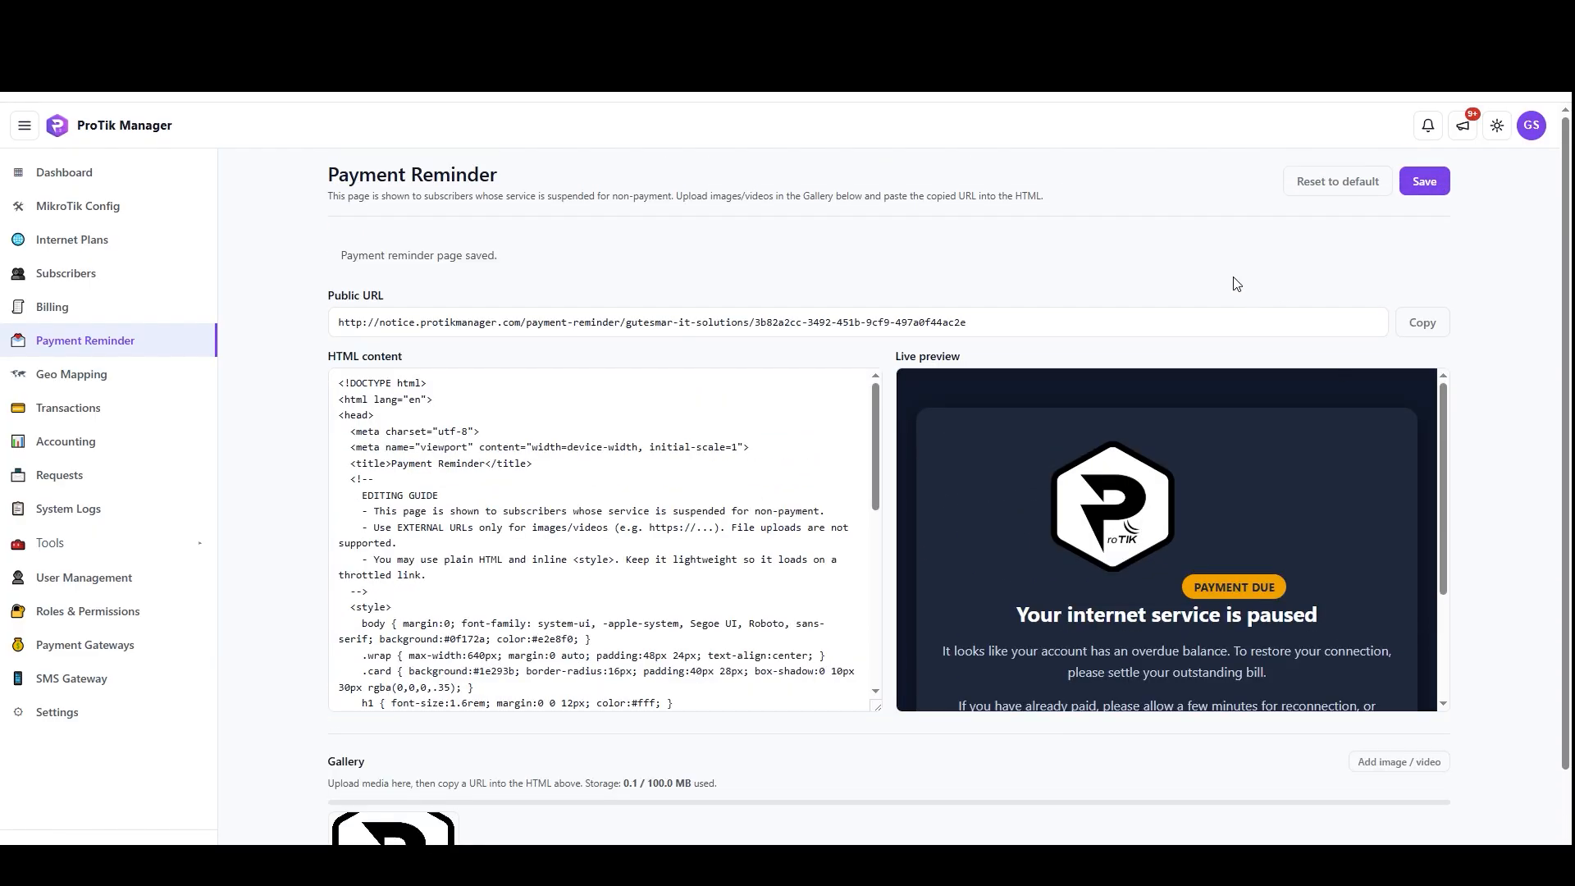
scroll(1197, 497, "down", 2)
scroll(1197, 497, "up", 2)
Apply the Payment Reminder configuration to router CCR1016 using the DEACTIVATED PPP profile.
left_click(76, 210)
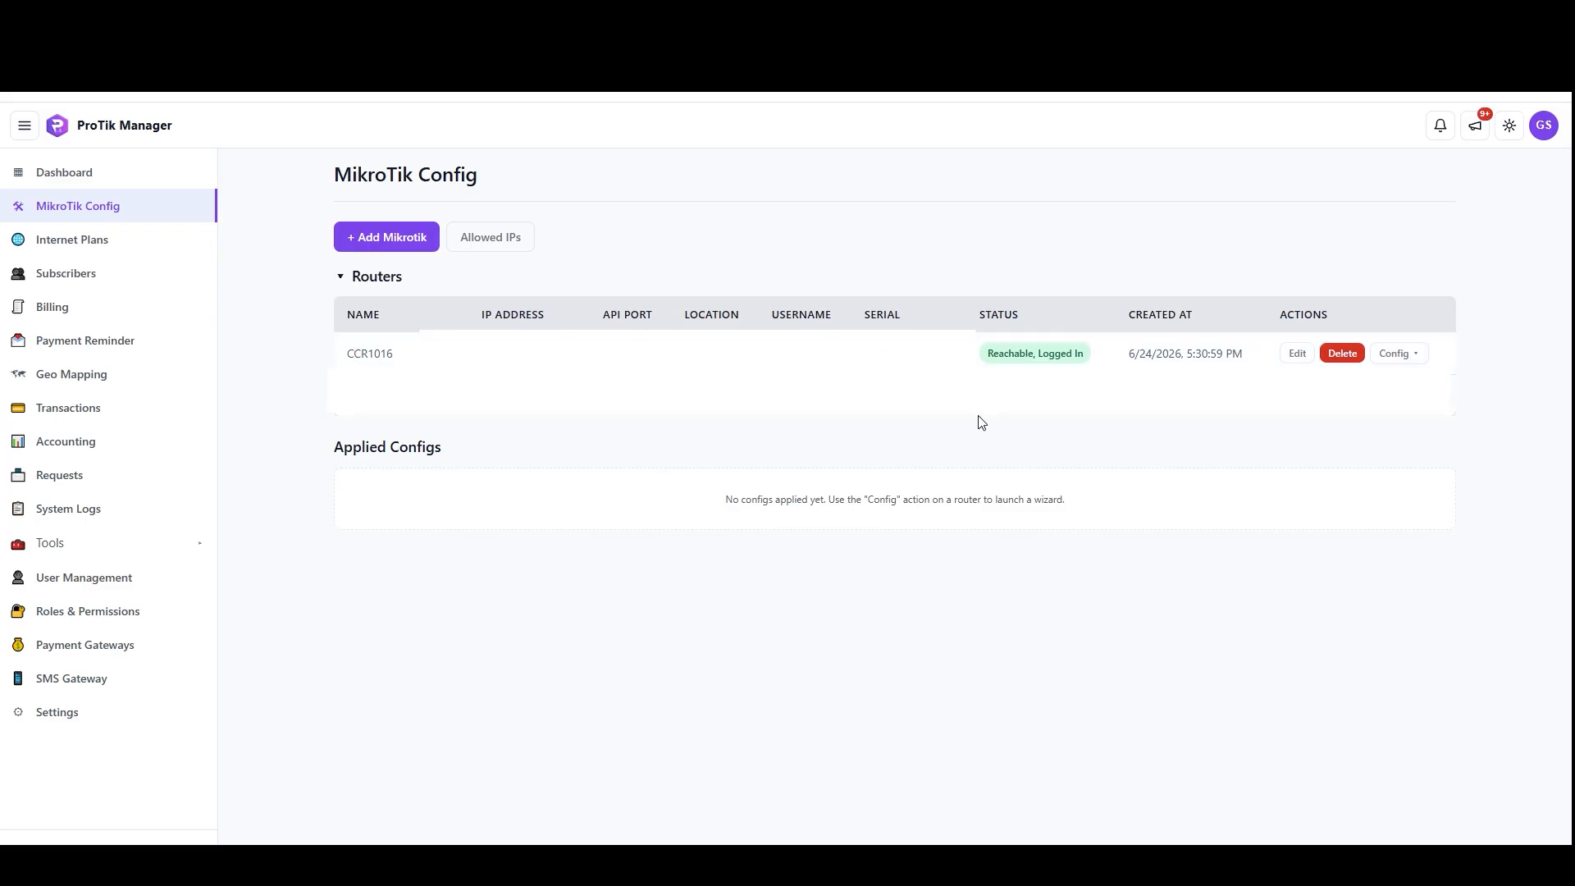
left_click(1420, 360)
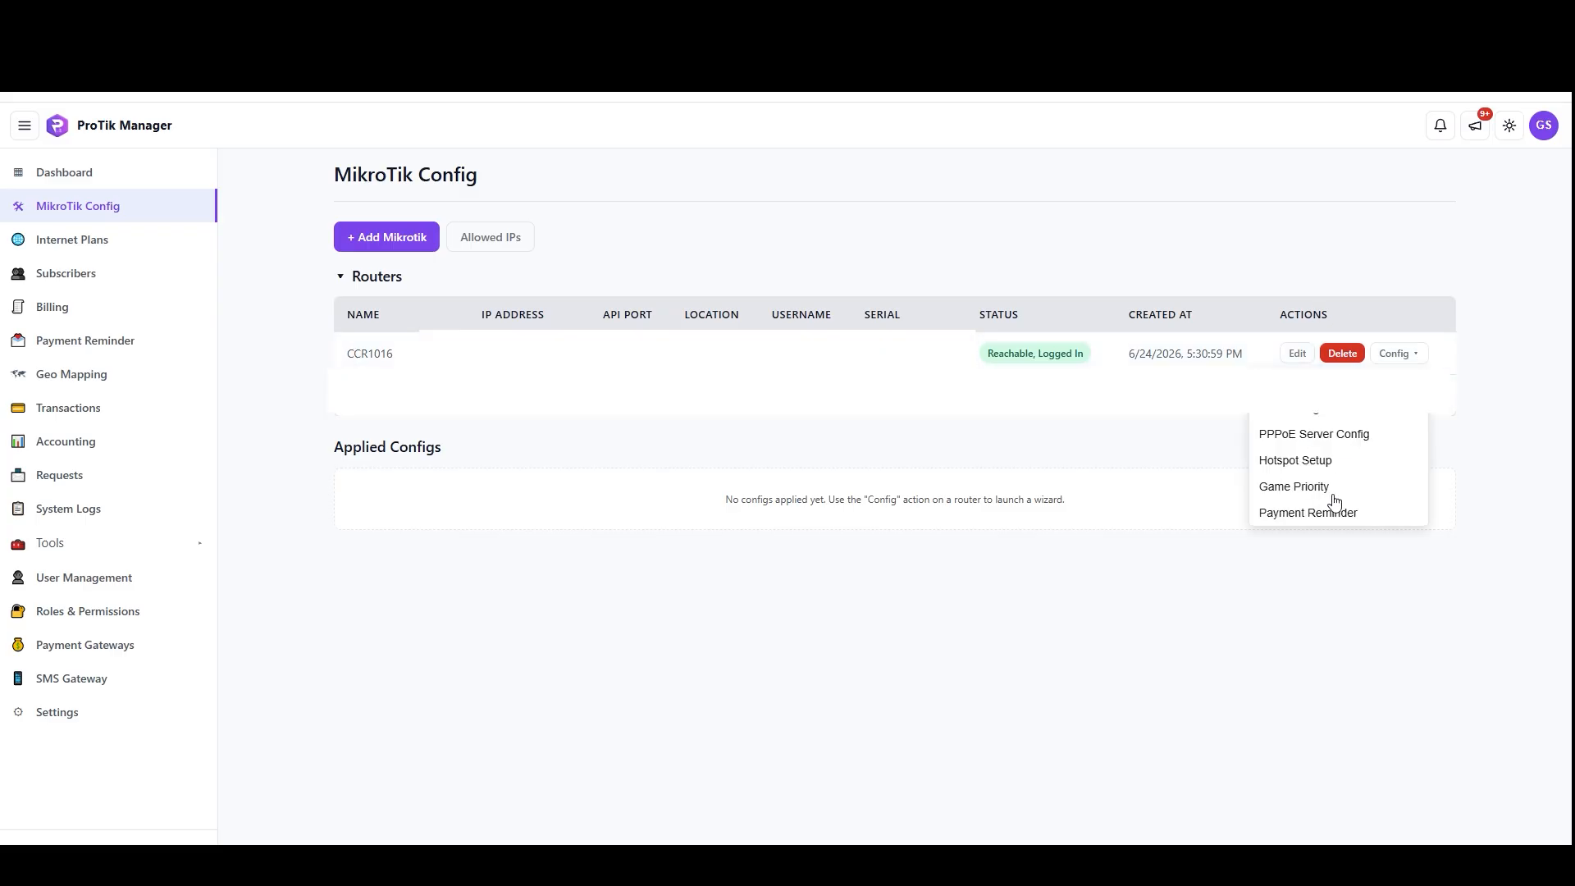
left_click(1332, 515)
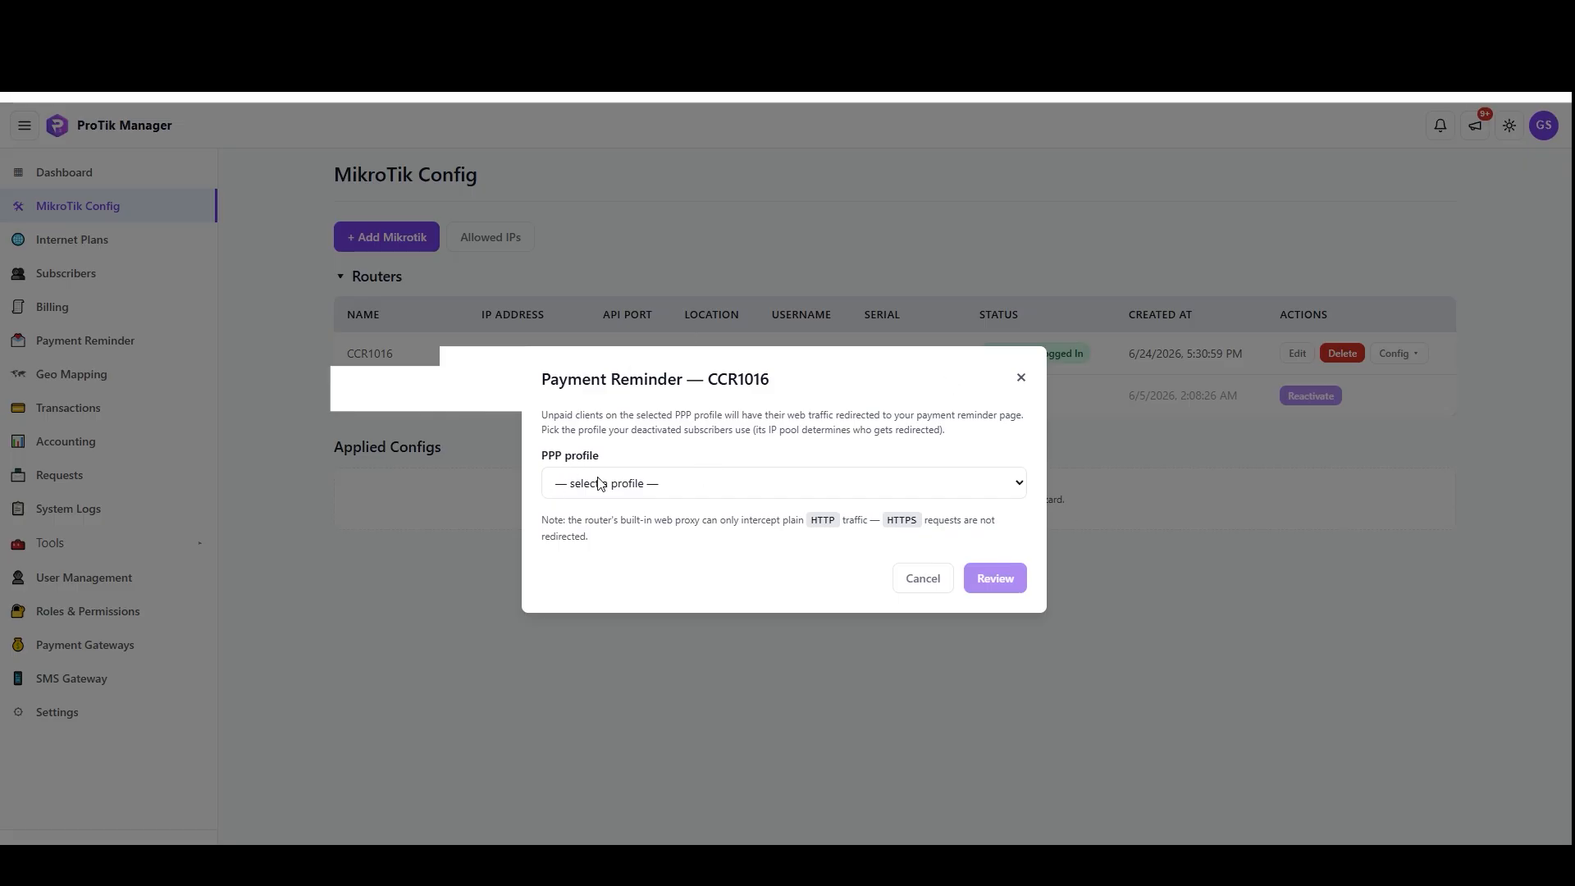
left_click(642, 490)
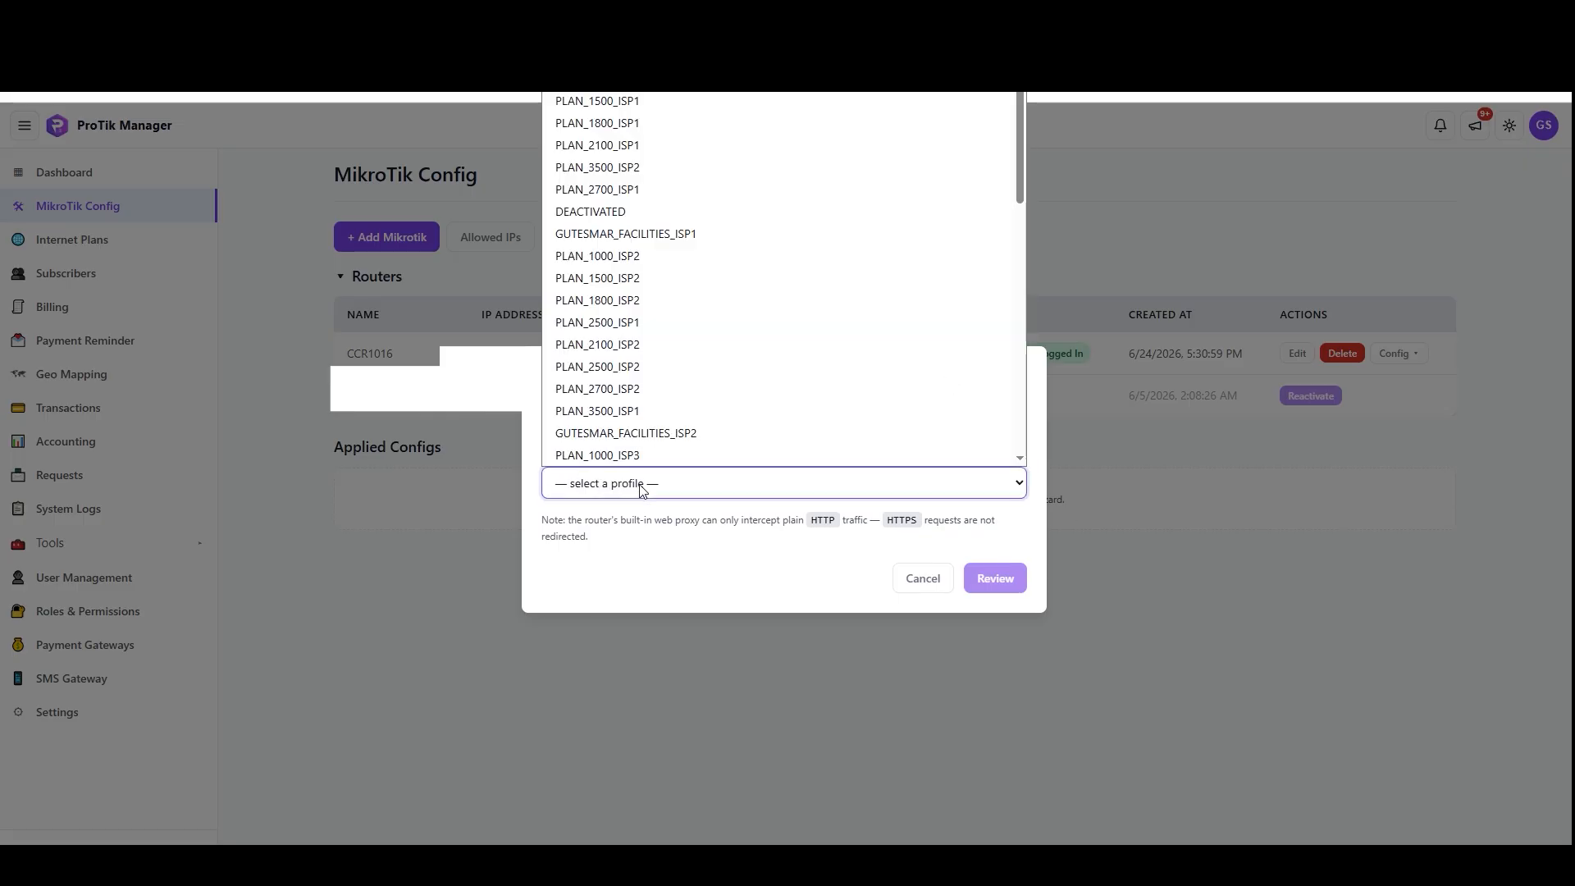
left_click(604, 215)
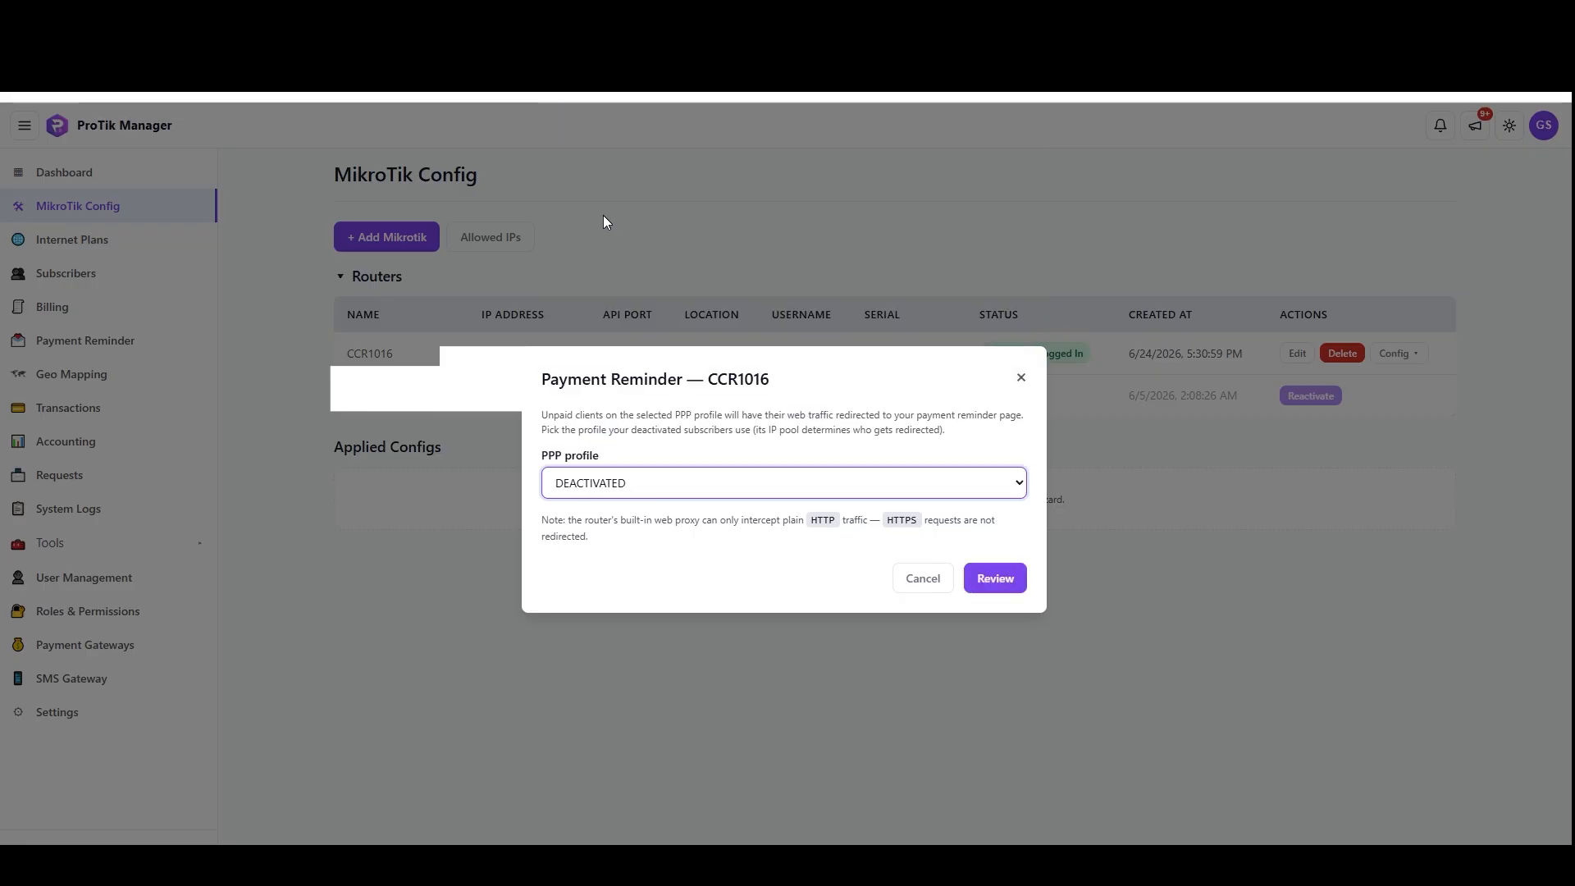
left_click(994, 578)
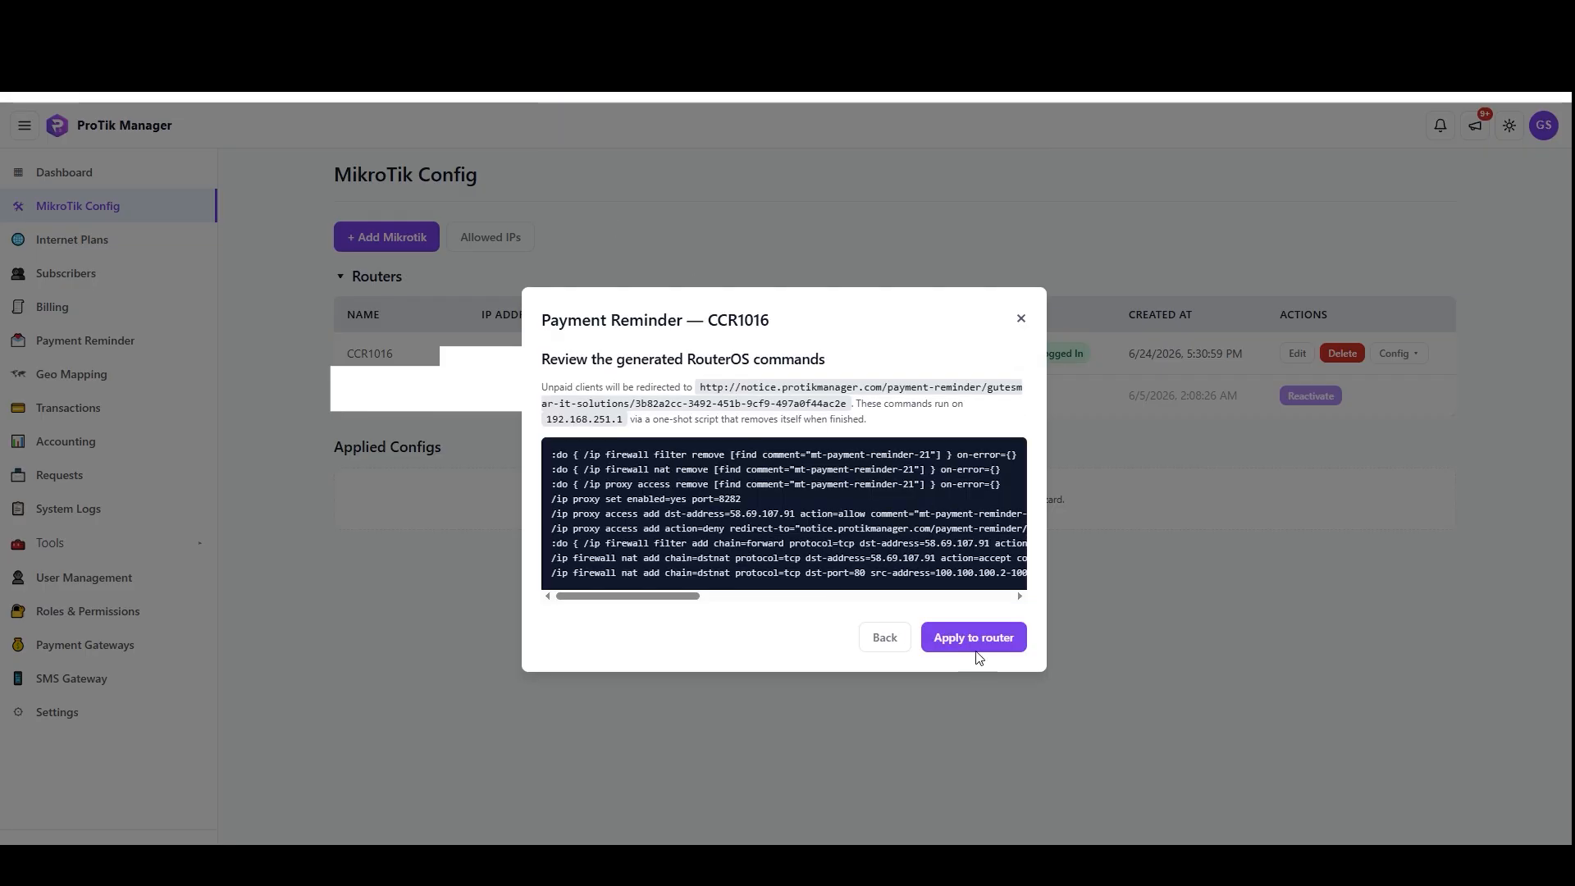
left_click(980, 640)
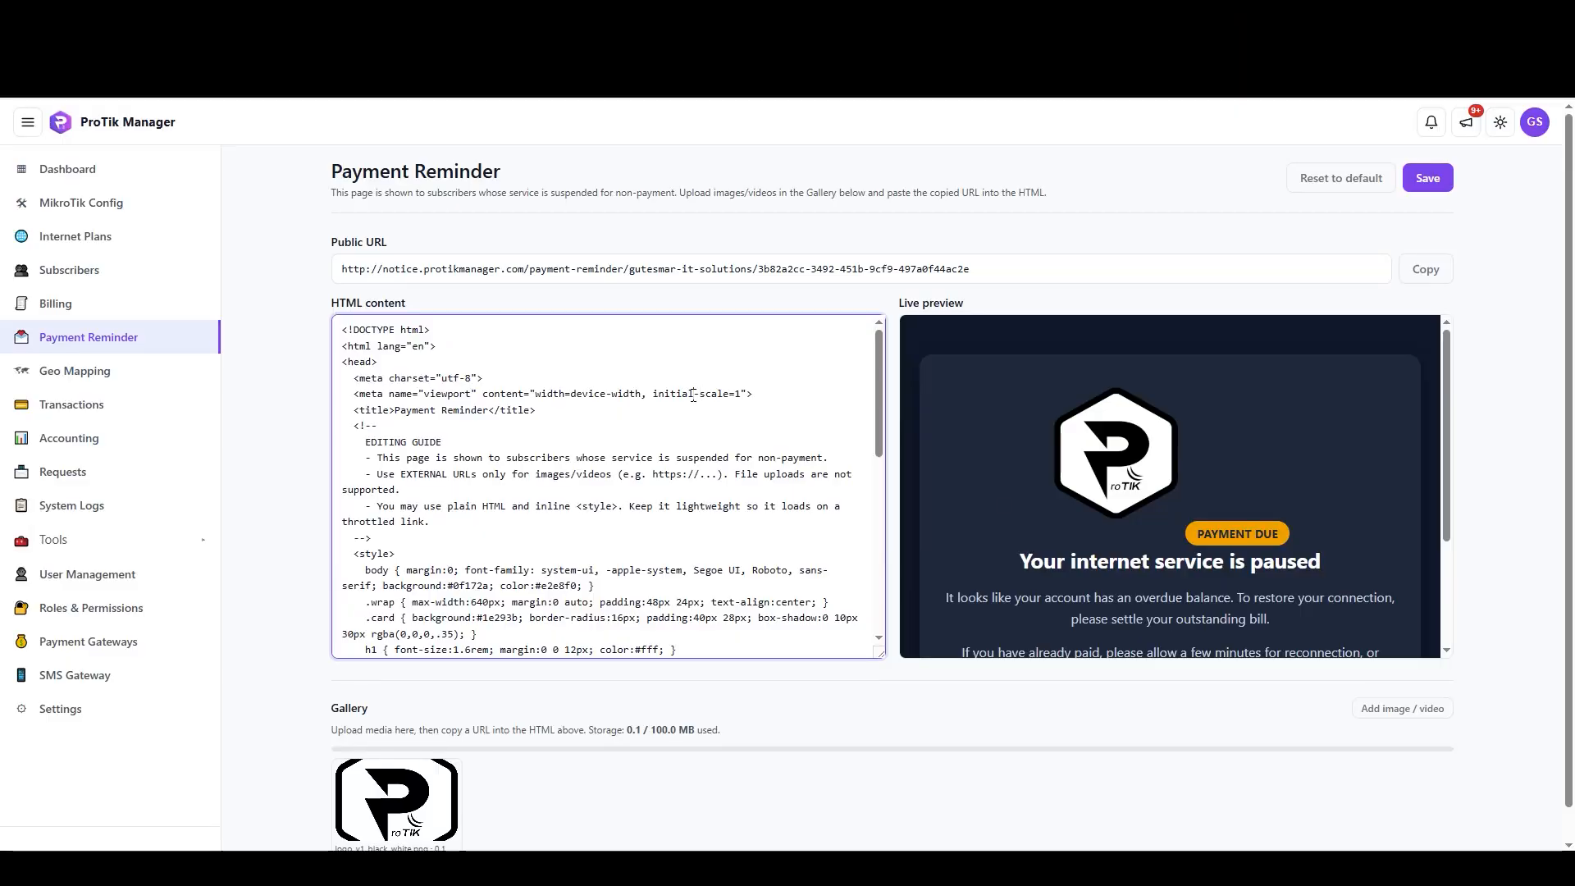
left_click(757, 400)
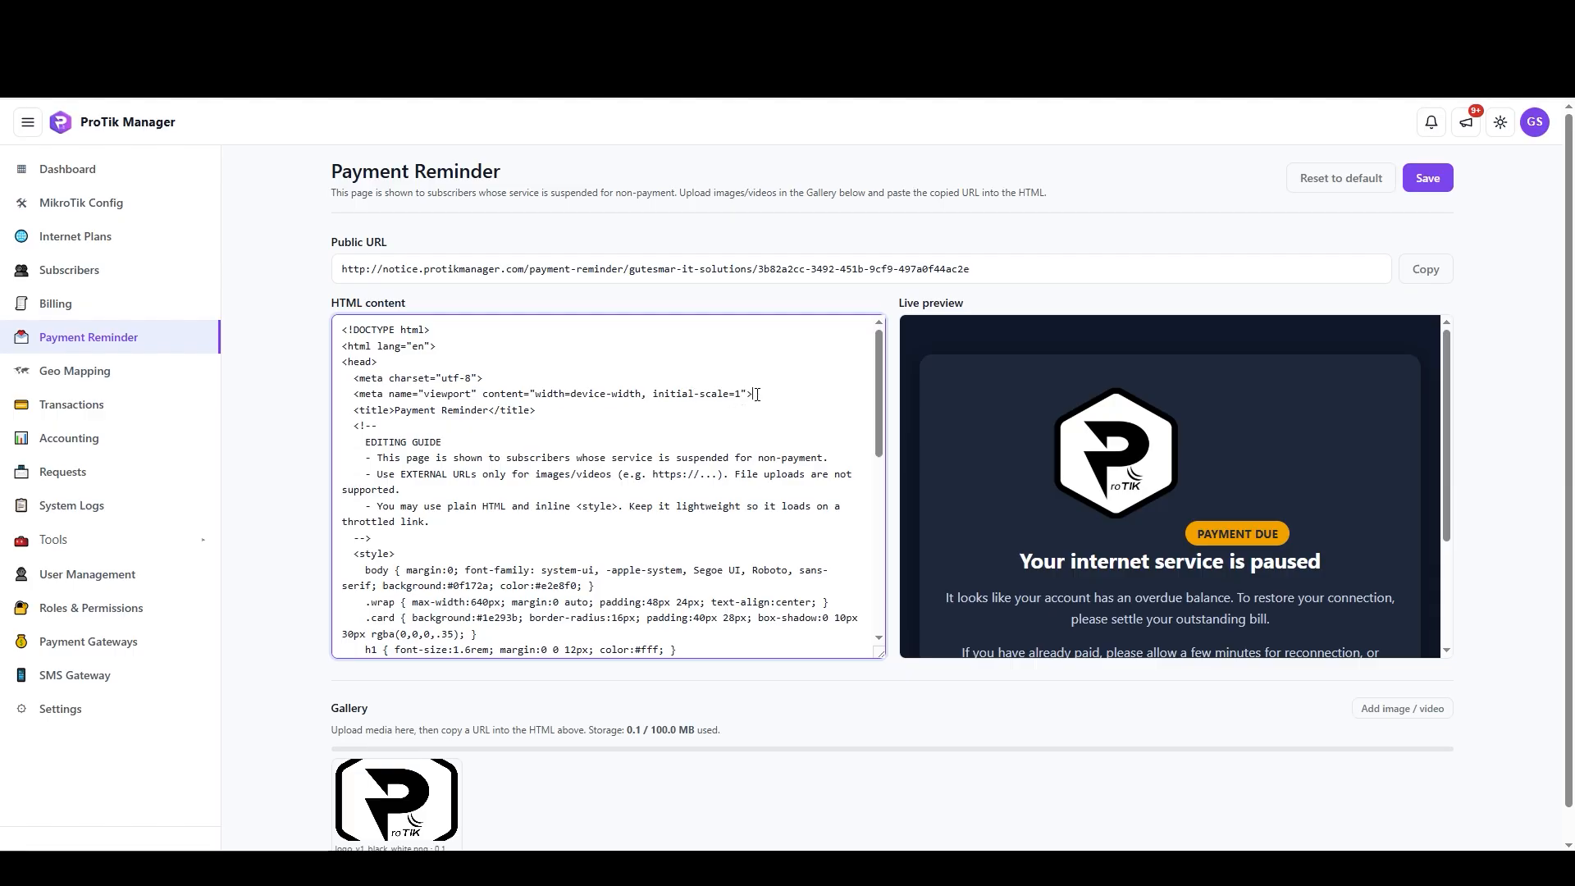
left_click(613, 492)
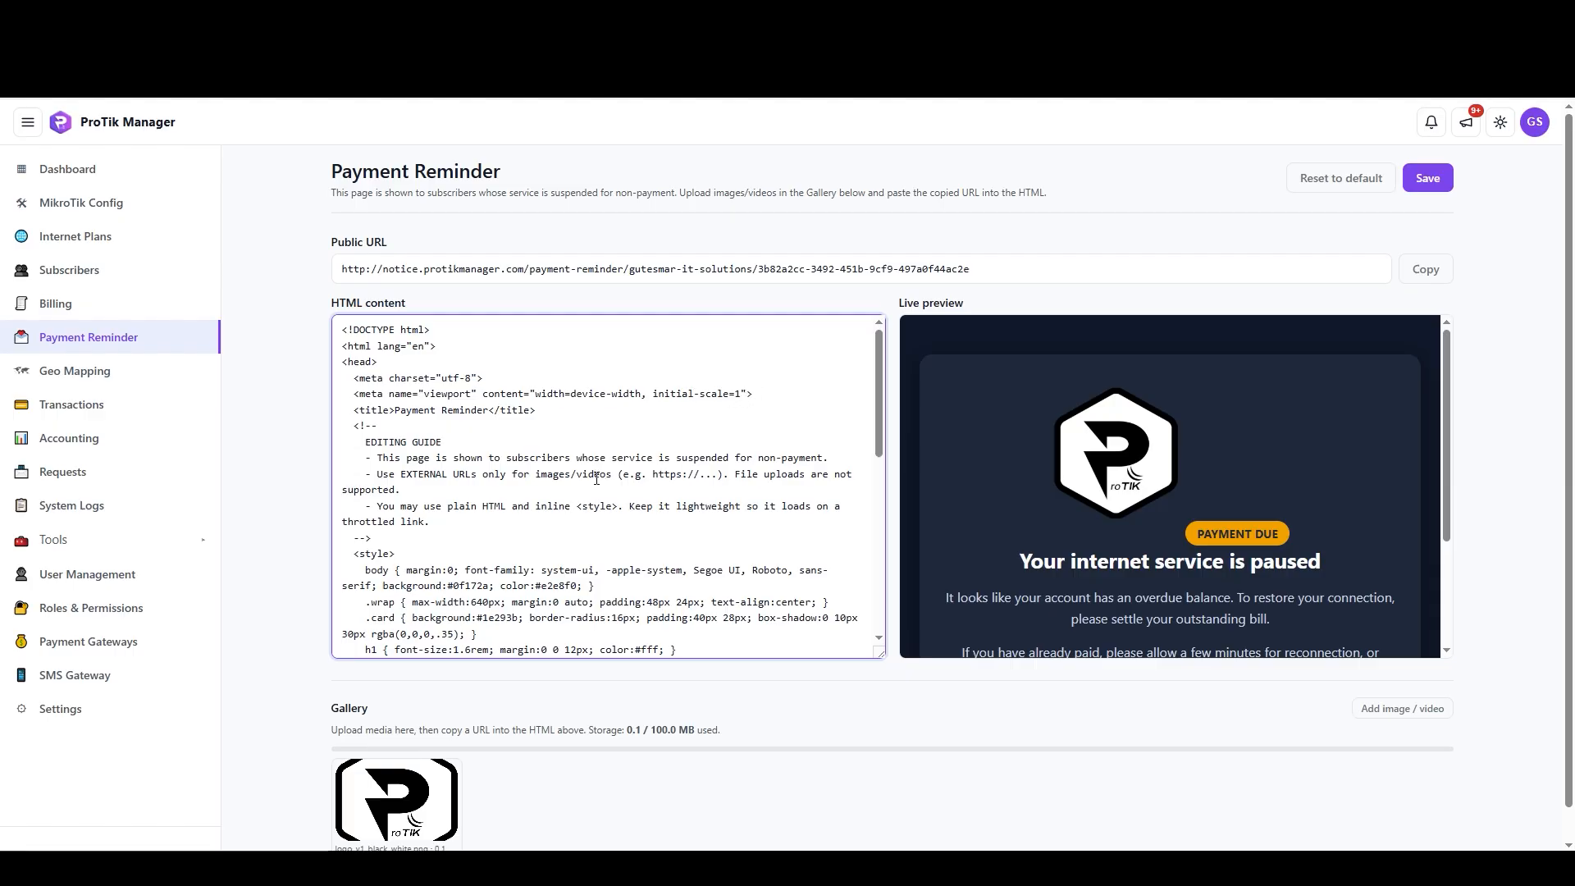